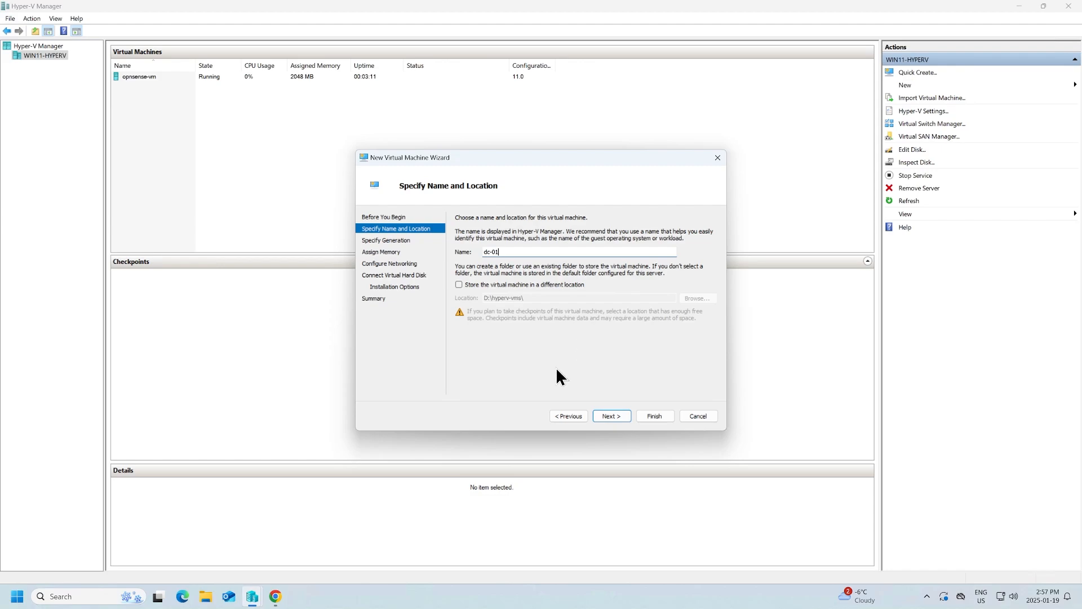
- Keep Generation 2 and 4096 MB memory, and connect the machine to Private-Switch
{"action": "left_click", "coordinate": [611, 418]}
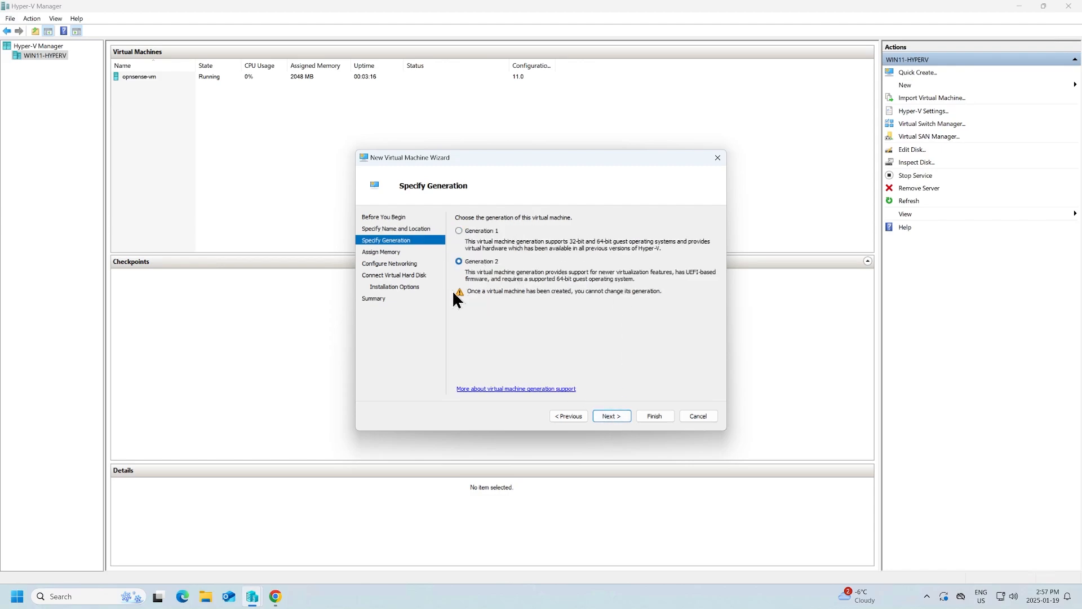
{"action": "left_click", "coordinate": [611, 416]}
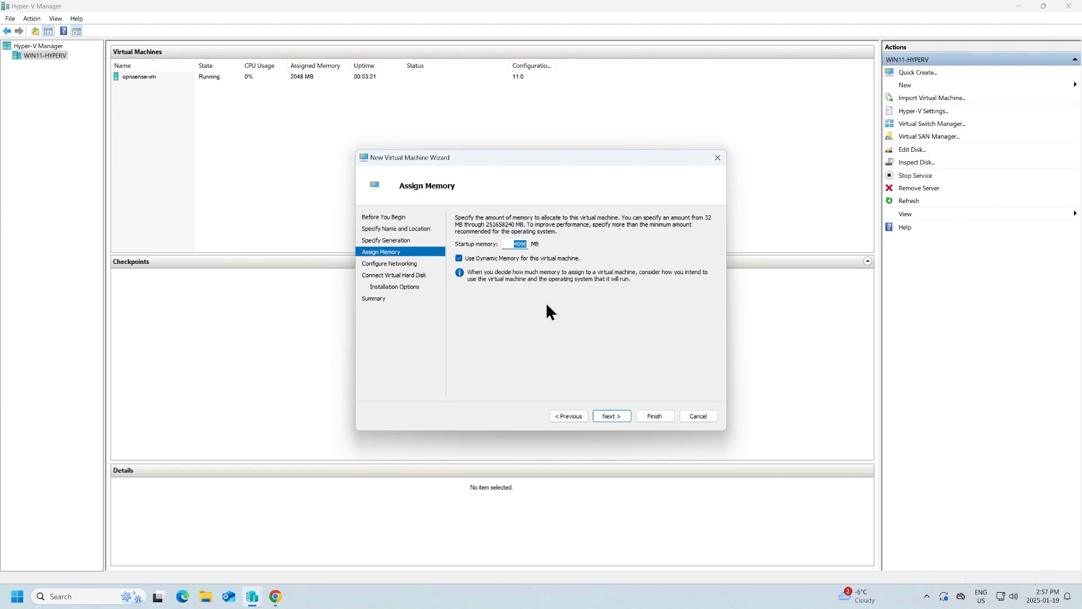
{"action": "left_click", "coordinate": [605, 423]}
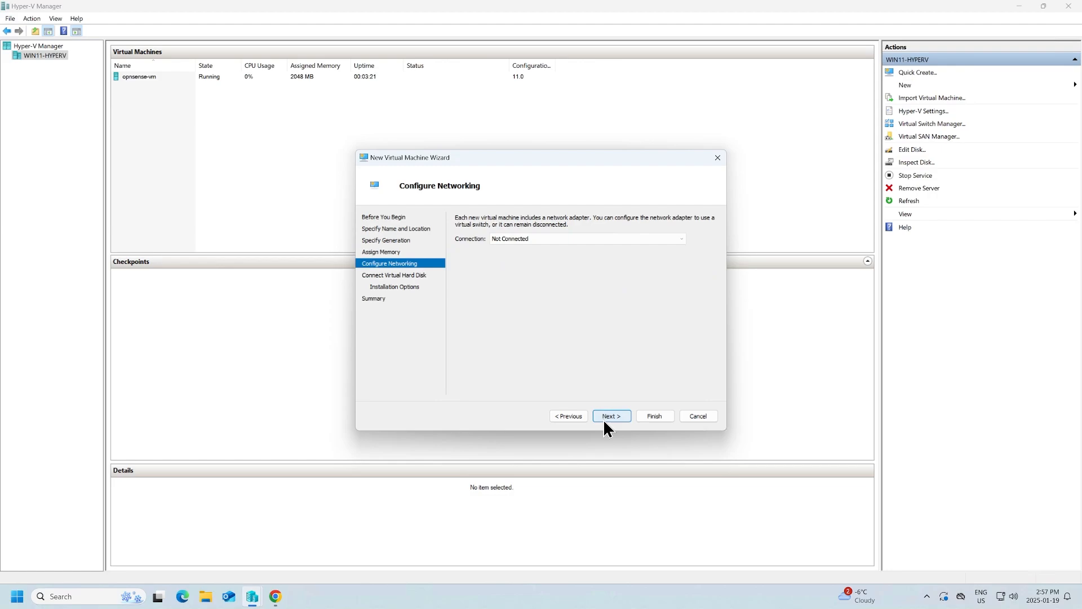
{"action": "left_click", "coordinate": [680, 239]}
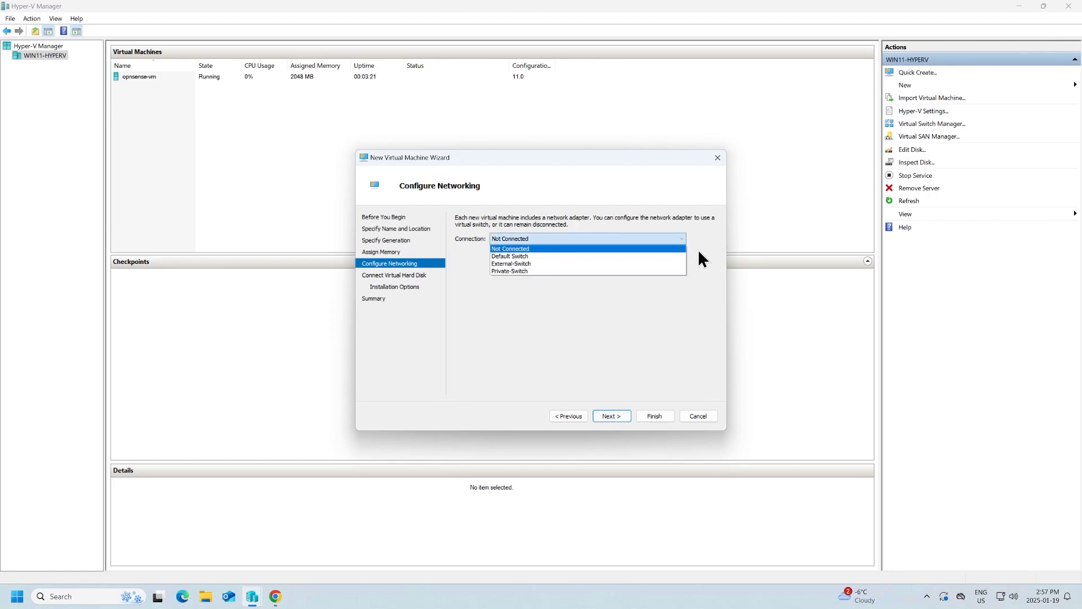
{"action": "left_click", "coordinate": [536, 272]}
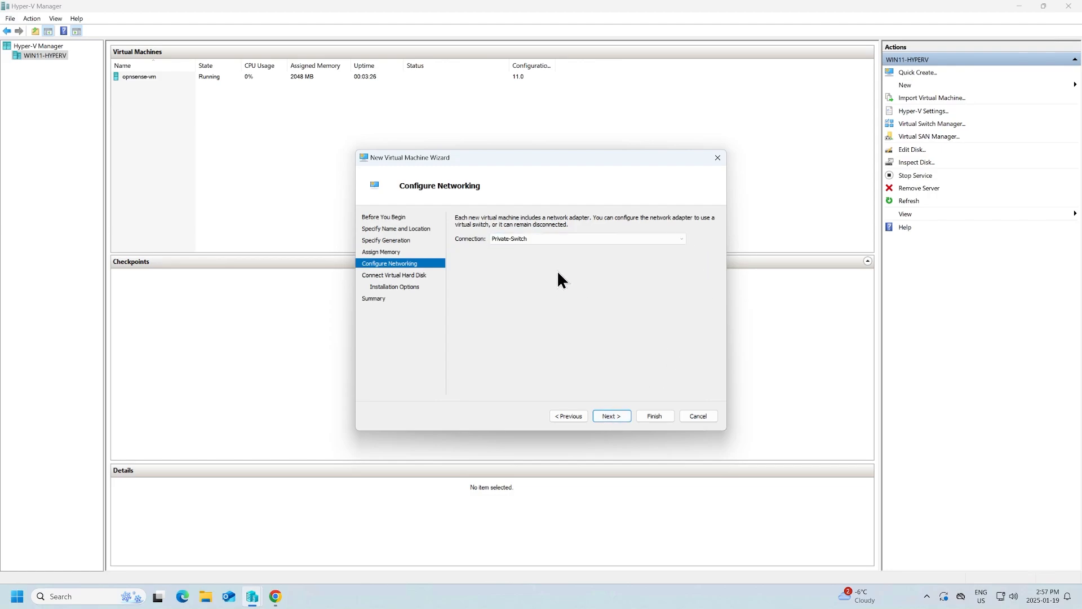
- Set the virtual hard disk size to 60 GB instead of 127 GB
{"action": "left_click", "coordinate": [616, 416]}
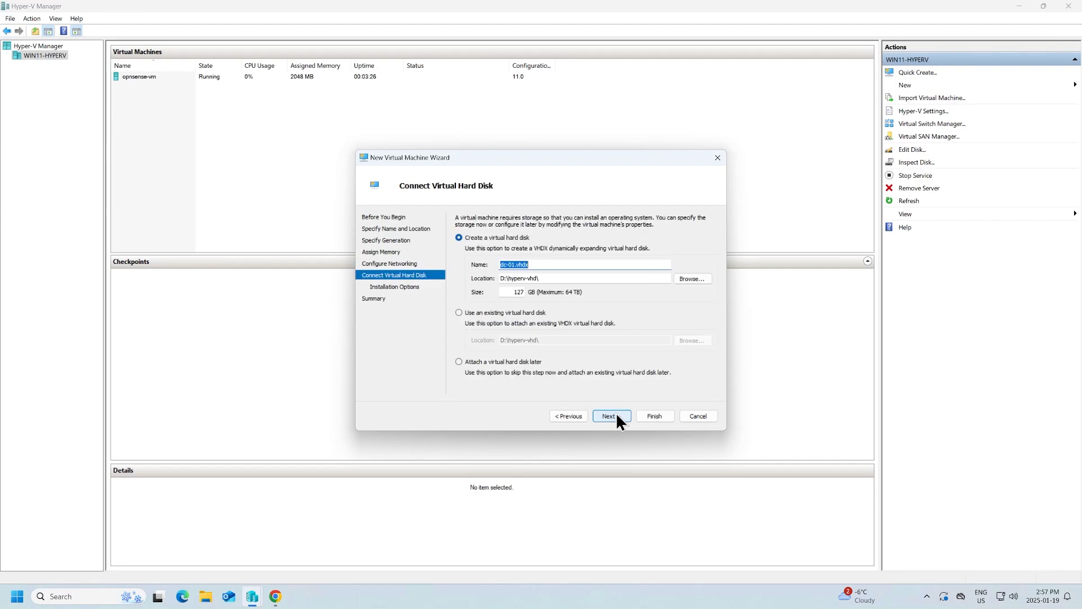
{"action": "left_click_drag", "start_coordinate": [512, 292], "coordinate": [571, 290]}
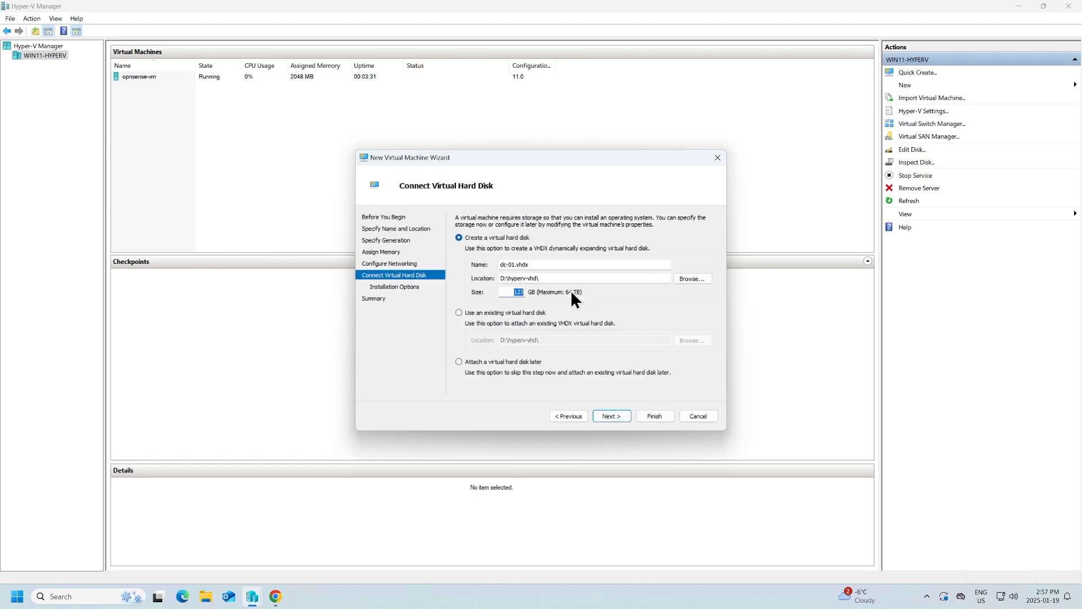
{"action": "type", "text": "60"}
{"action": "left_click", "coordinate": [617, 418]}
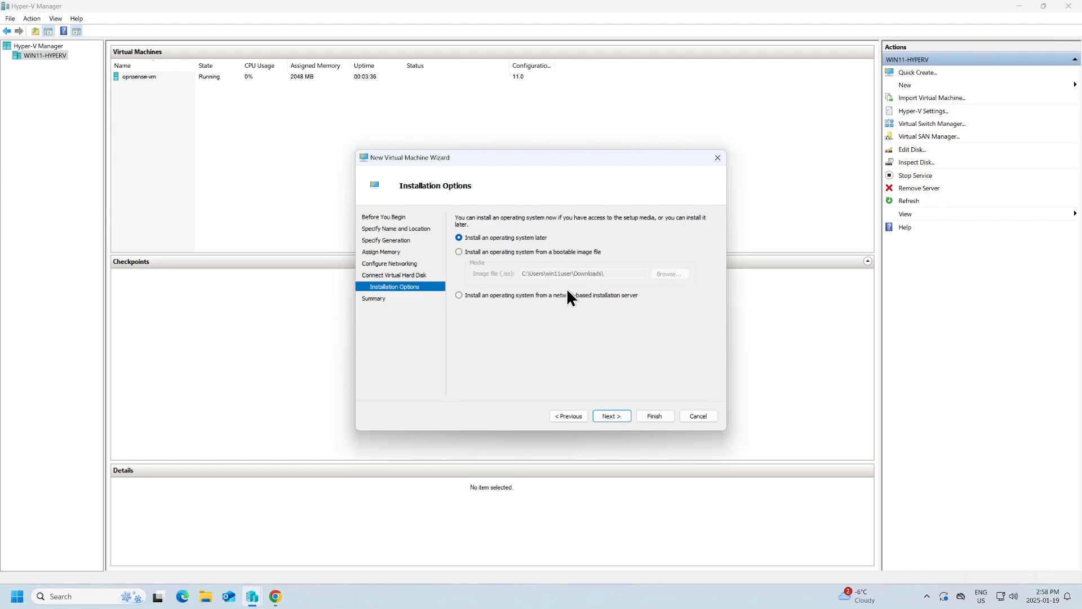
- Choose Windows_Server_2022.iso as the bootable install image and finish creating dc-01
{"action": "left_click", "coordinate": [559, 252]}
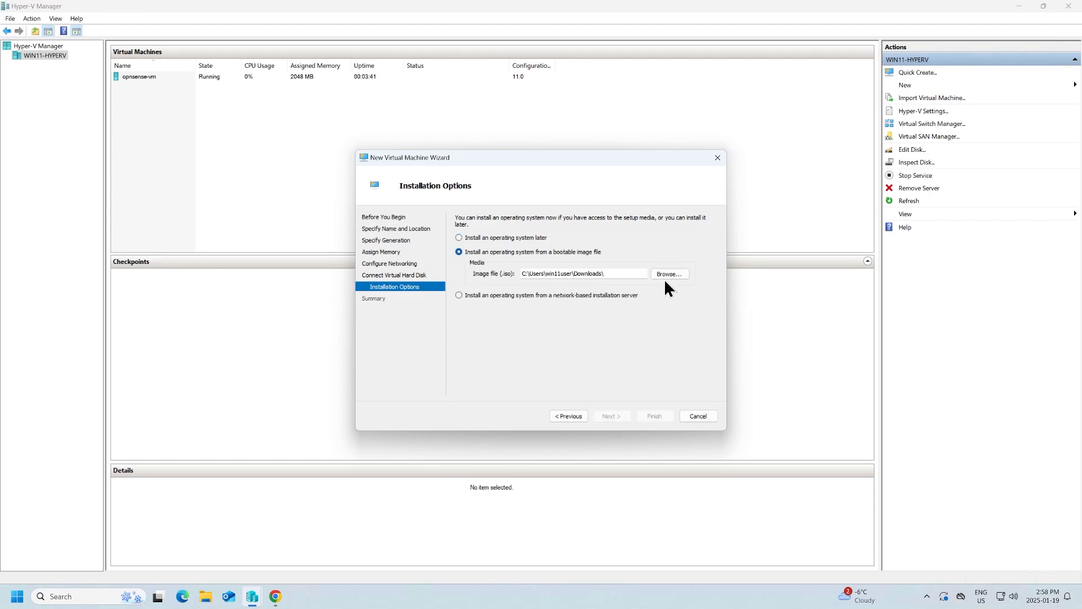
{"action": "left_click", "coordinate": [666, 278]}
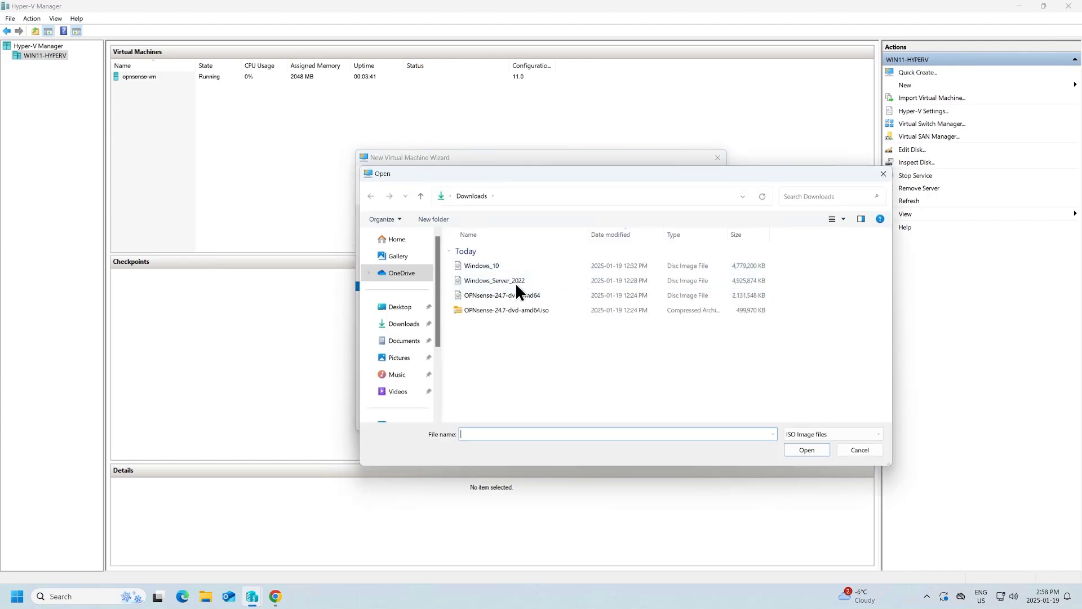
{"action": "left_click", "coordinate": [516, 281]}
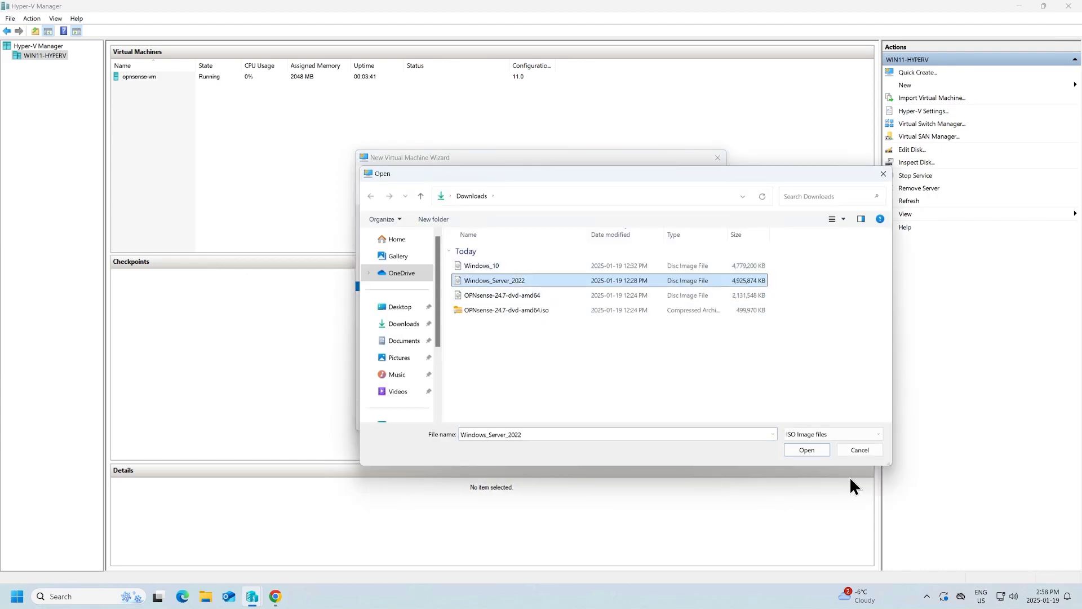
{"action": "left_click", "coordinate": [807, 451]}
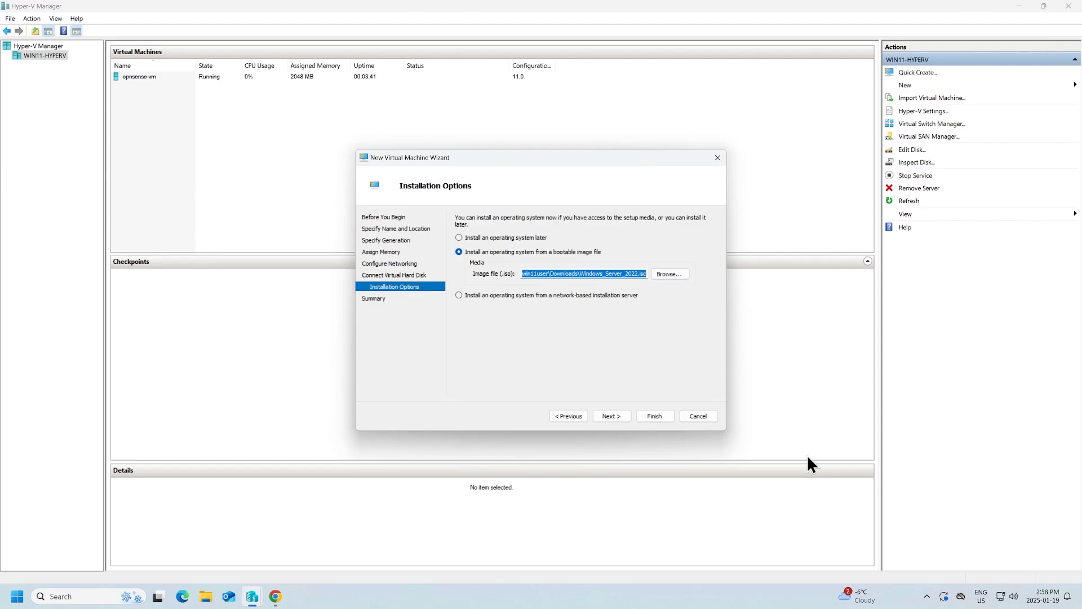
{"action": "left_click", "coordinate": [612, 417]}
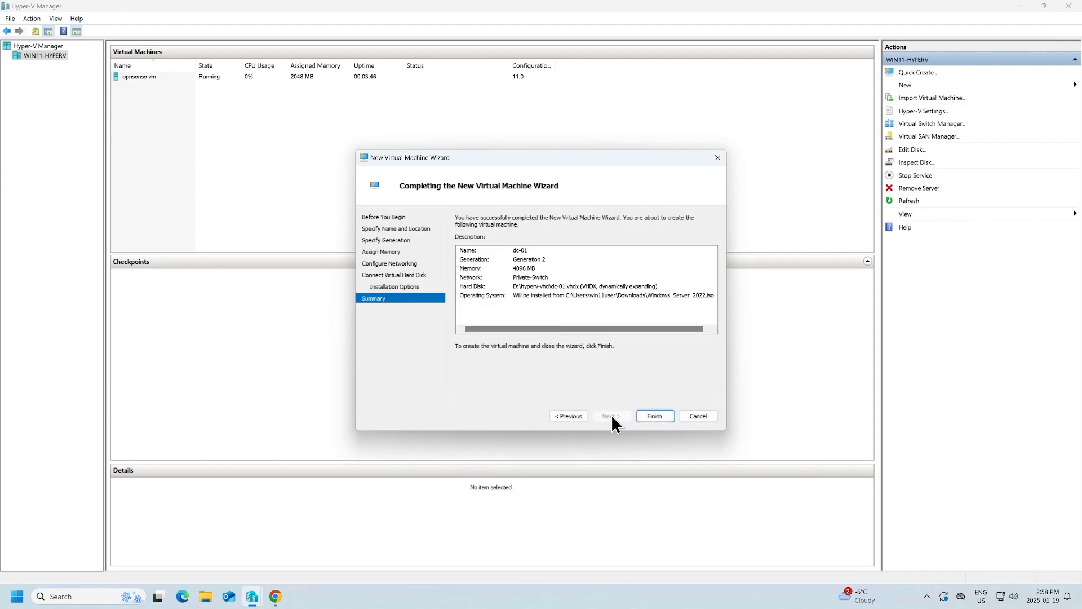
{"action": "left_click", "coordinate": [663, 416]}
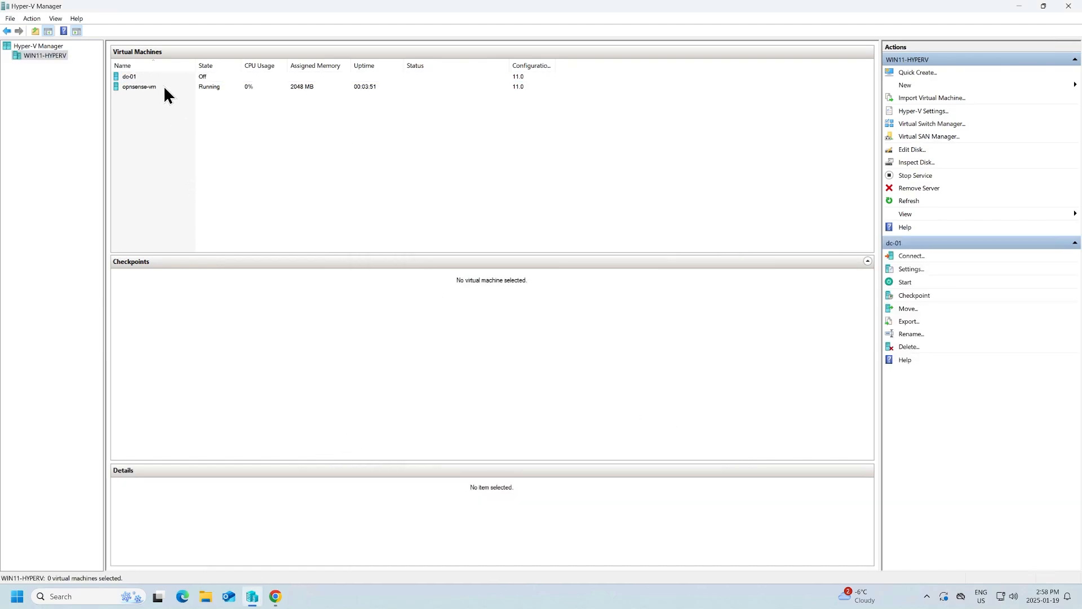
- Connect to dc-01 in a console window and power it on
{"action": "right_click", "coordinate": [159, 79]}
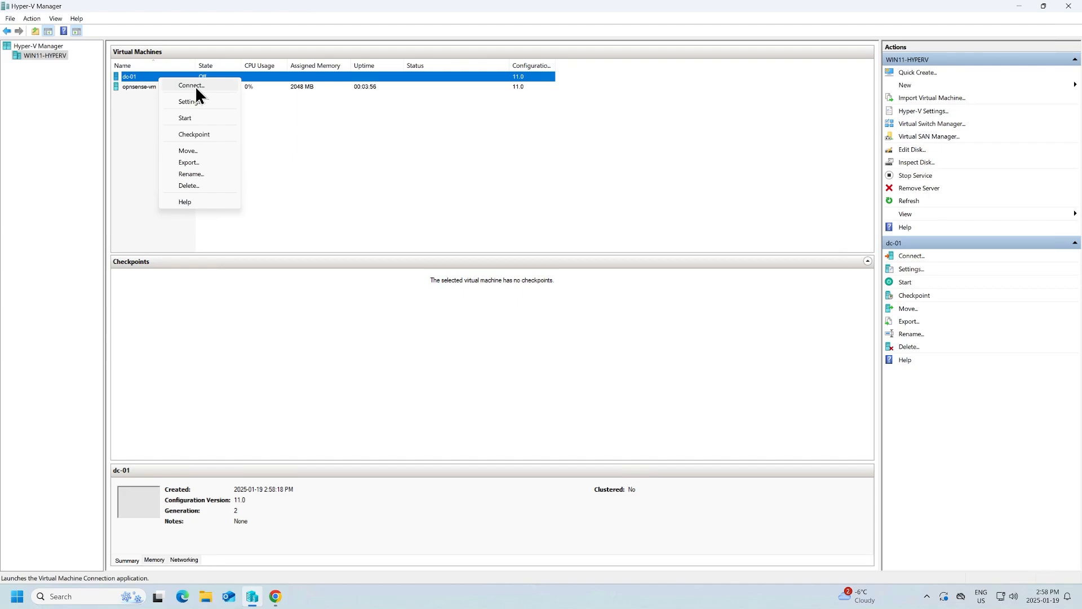
{"action": "left_click", "coordinate": [195, 85]}
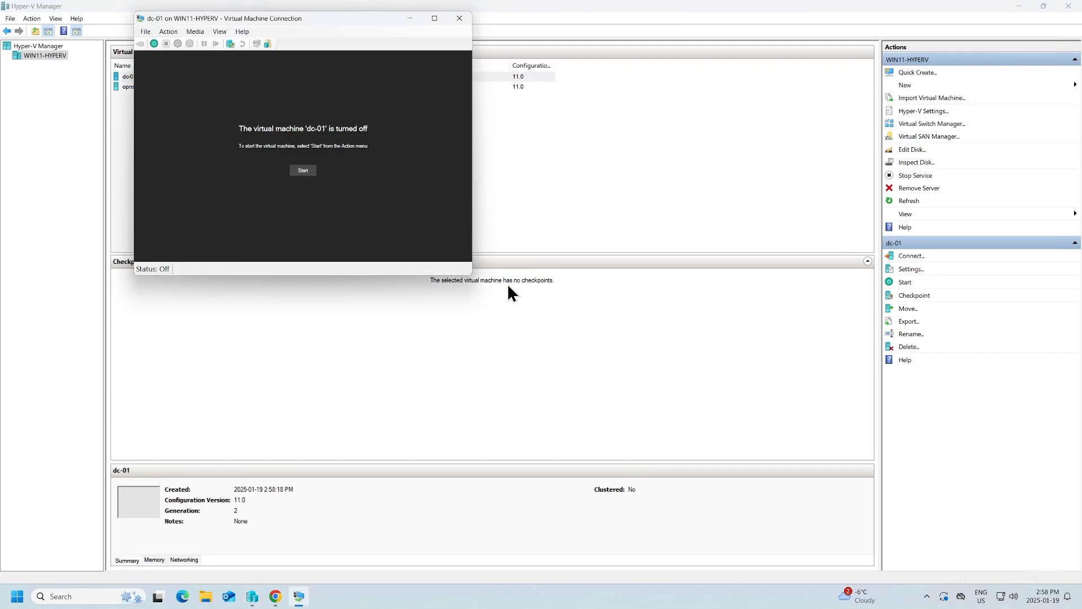
{"action": "left_click", "coordinate": [303, 171]}
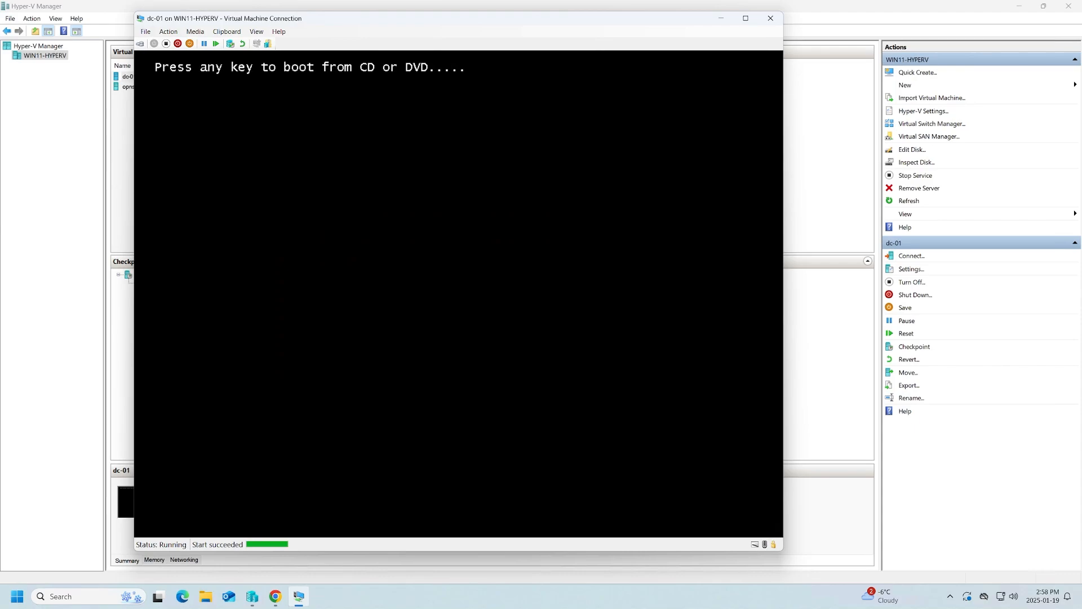
- Boot from the DVD, accept language settings, and choose Datacenter Evaluation (Desktop Experience)
{"action": "key", "text": "Return"}
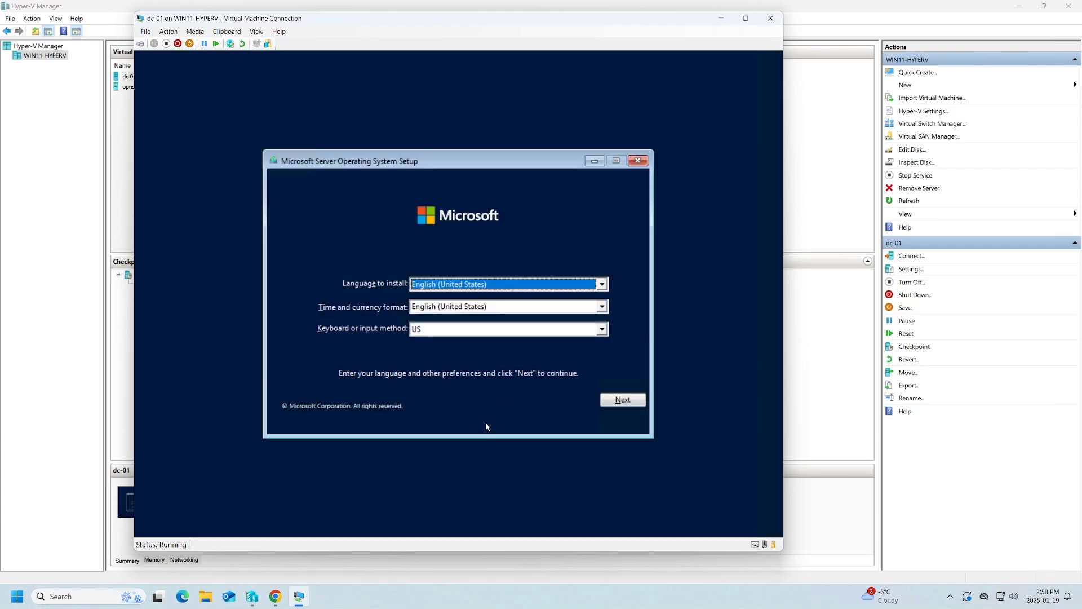
{"action": "key", "text": "Tab"}
{"action": "key", "text": "Tab"}
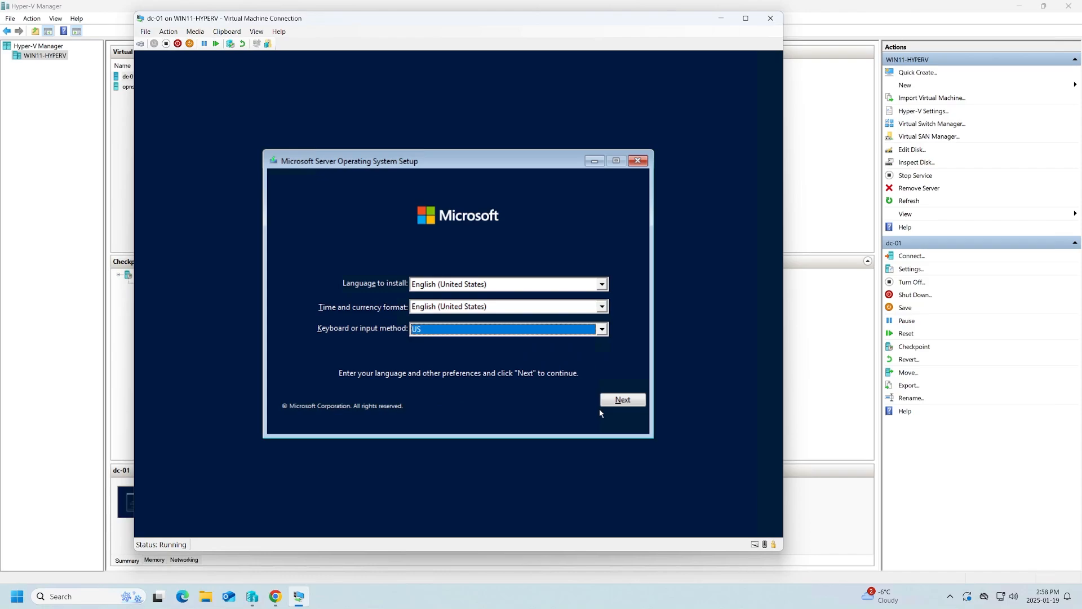
{"action": "key", "text": "Return"}
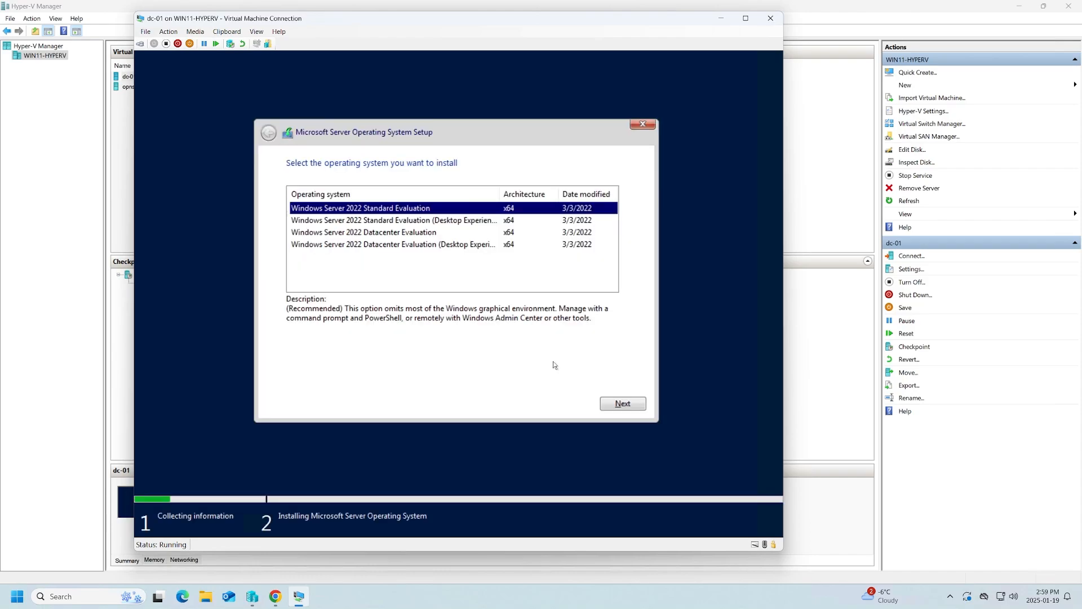
{"action": "left_click_drag", "start_coordinate": [498, 195], "coordinate": [538, 195]}
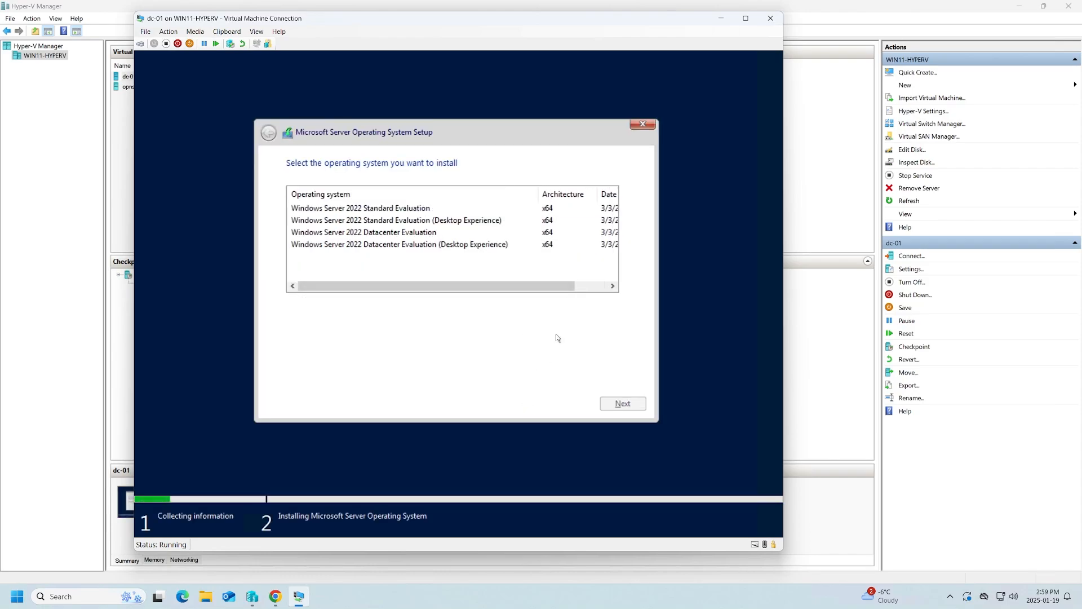
{"action": "left_click", "coordinate": [505, 244]}
{"action": "left_click", "coordinate": [622, 403]}
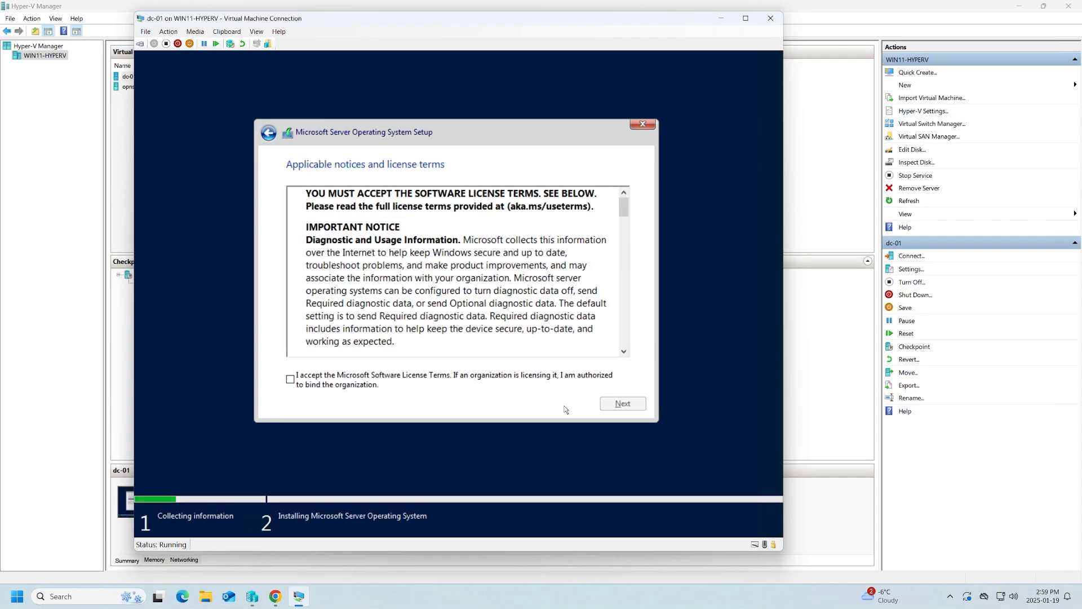
- Accept the license terms and run a Custom install onto Drive 0
{"action": "left_click_drag", "start_coordinate": [627, 213], "coordinate": [623, 361]}
{"action": "left_click", "coordinate": [347, 387]}
{"action": "left_click", "coordinate": [615, 404]}
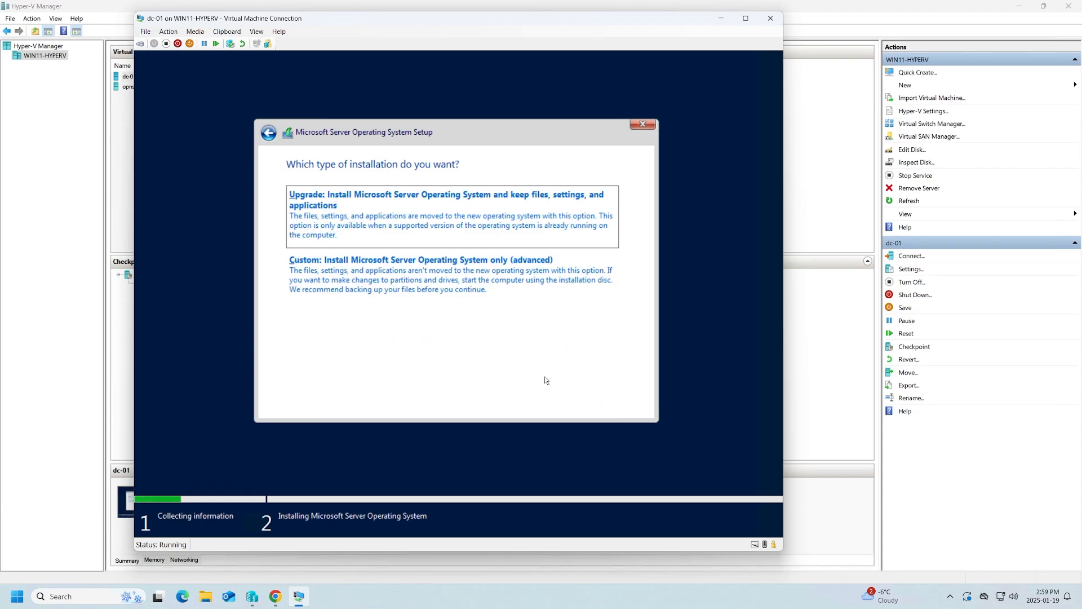
{"action": "left_click", "coordinate": [509, 297]}
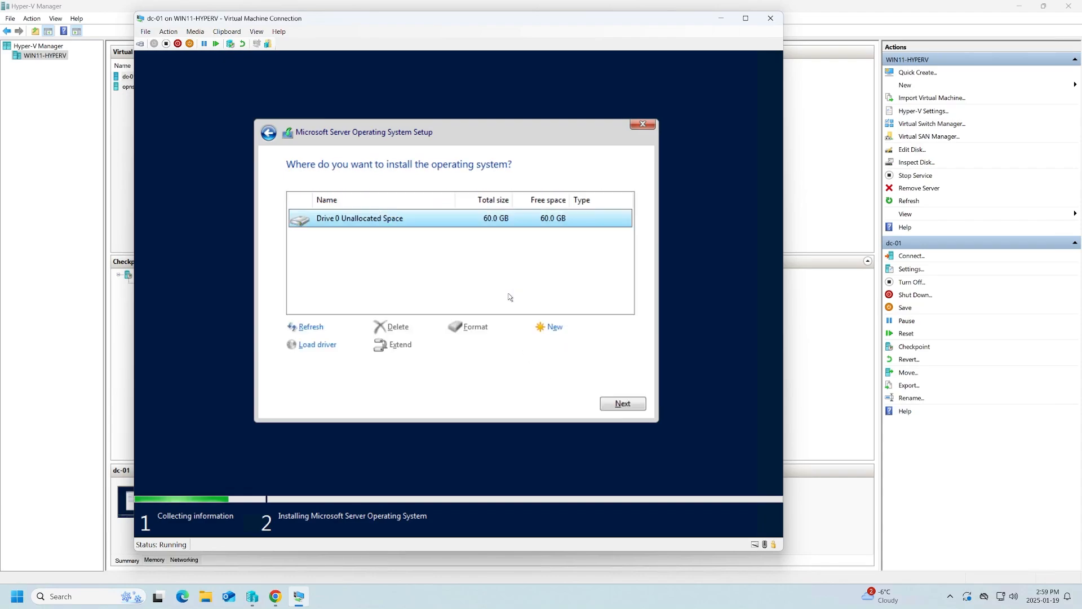
{"action": "left_click", "coordinate": [623, 404]}
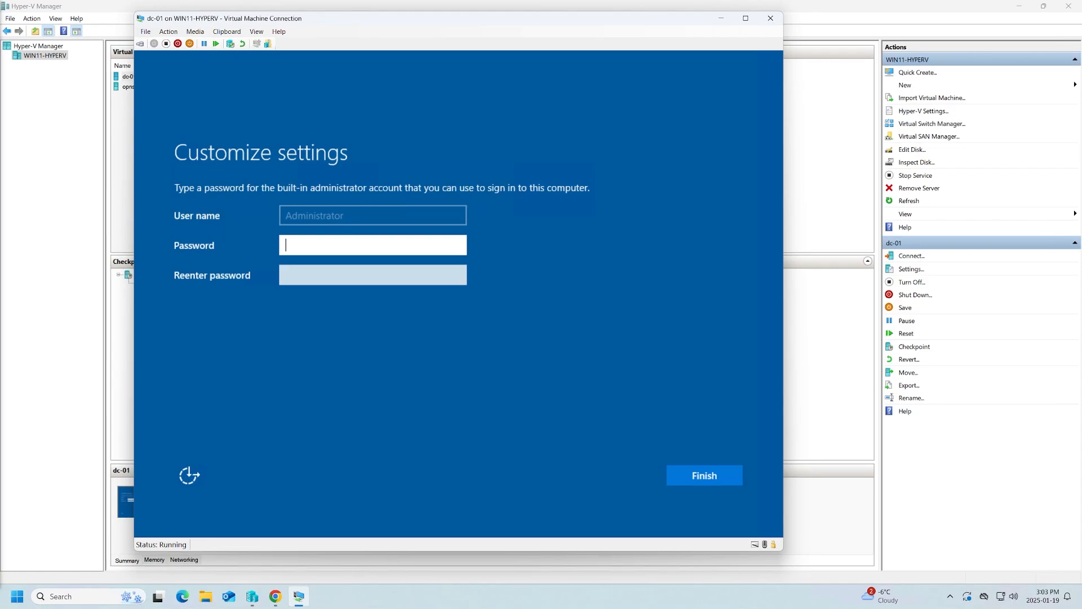
- Set and confirm the Administrator password, finish setup, and sign in with that password
{"action": "type", "text": "••••••"}
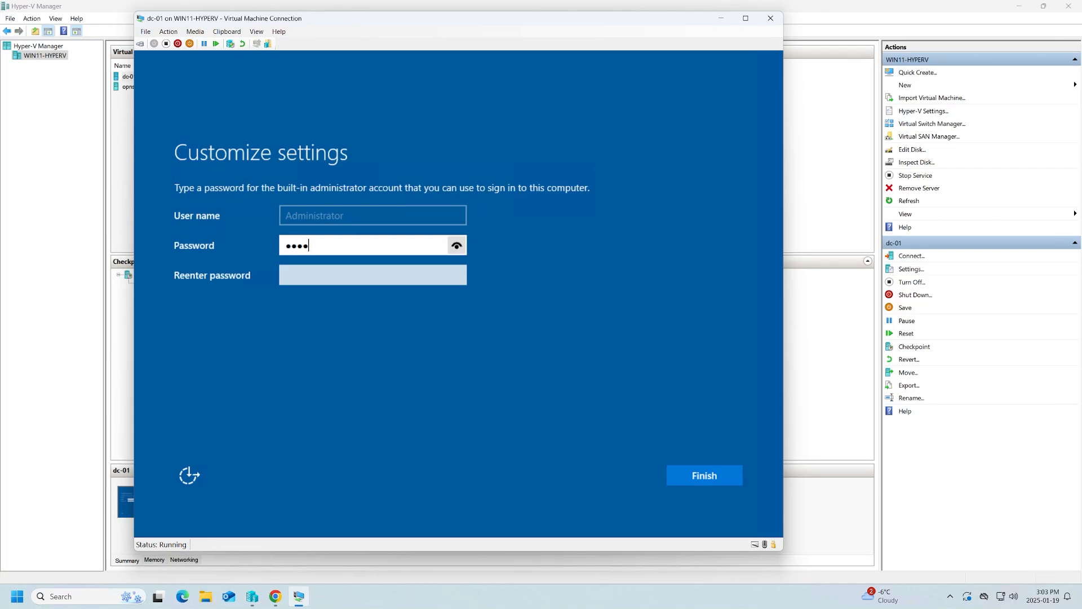
{"action": "type", "text": "•••••••••"}
{"action": "key", "text": "Tab"}
{"action": "type", "text": "••••••••"}
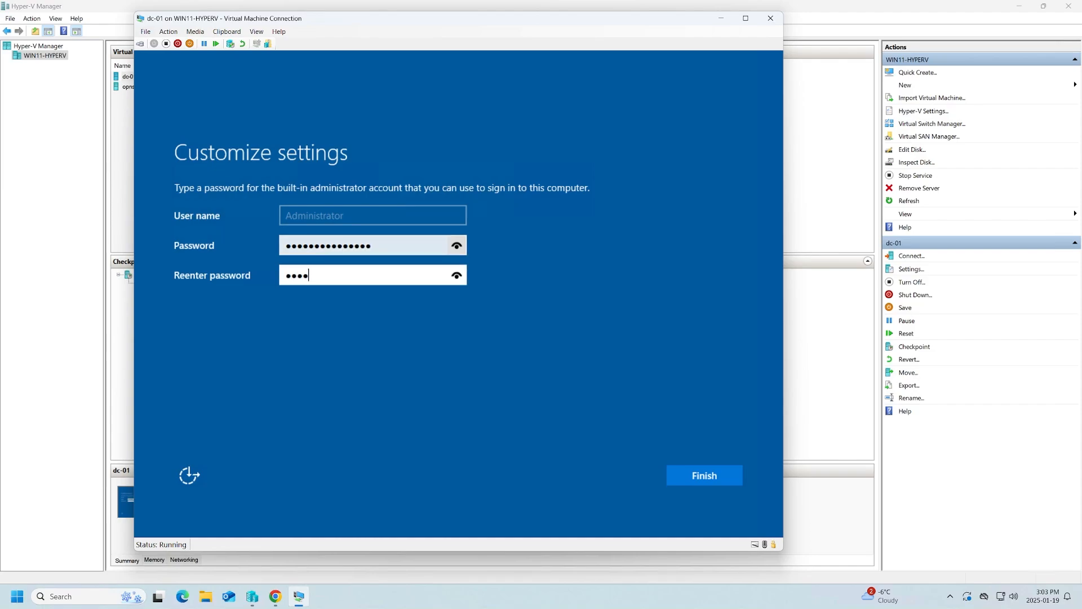
{"action": "type", "text": "•••••••"}
{"action": "left_click", "coordinate": [454, 279]}
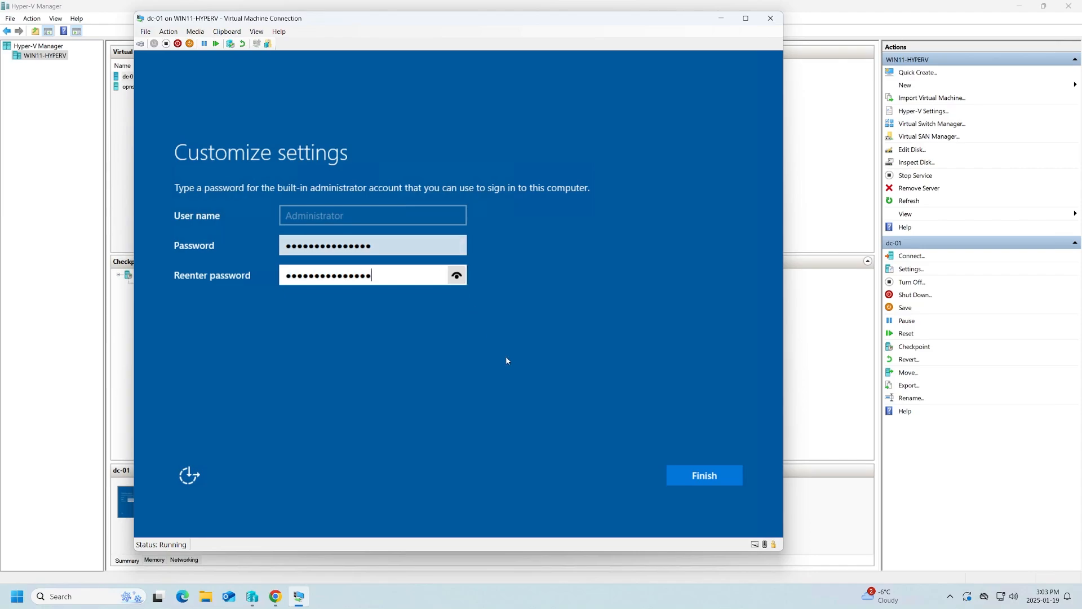
{"action": "left_click", "coordinate": [706, 477]}
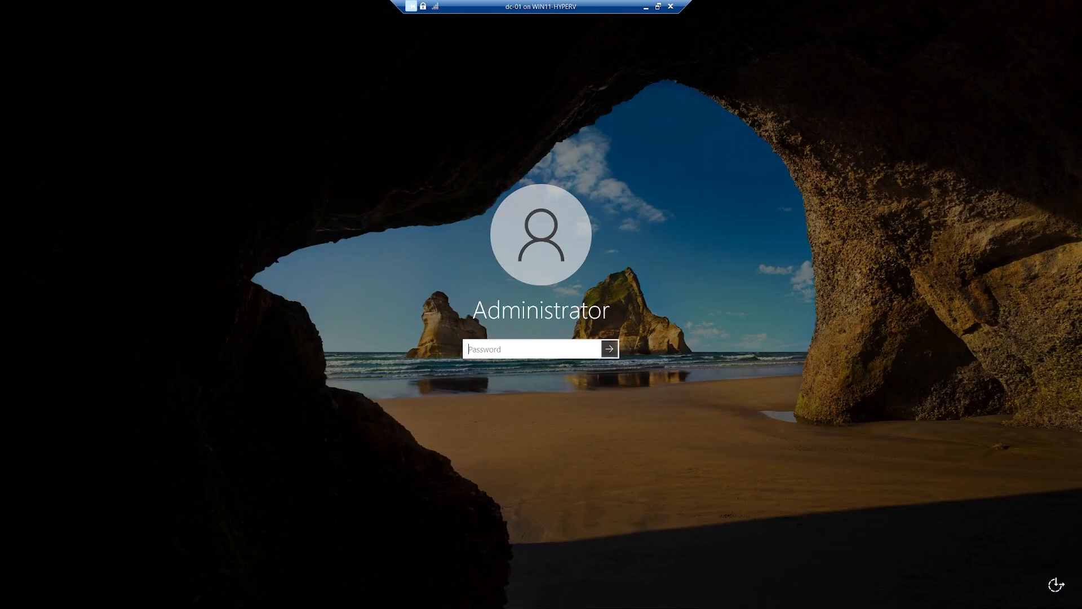
{"action": "key", "text": "Return"}
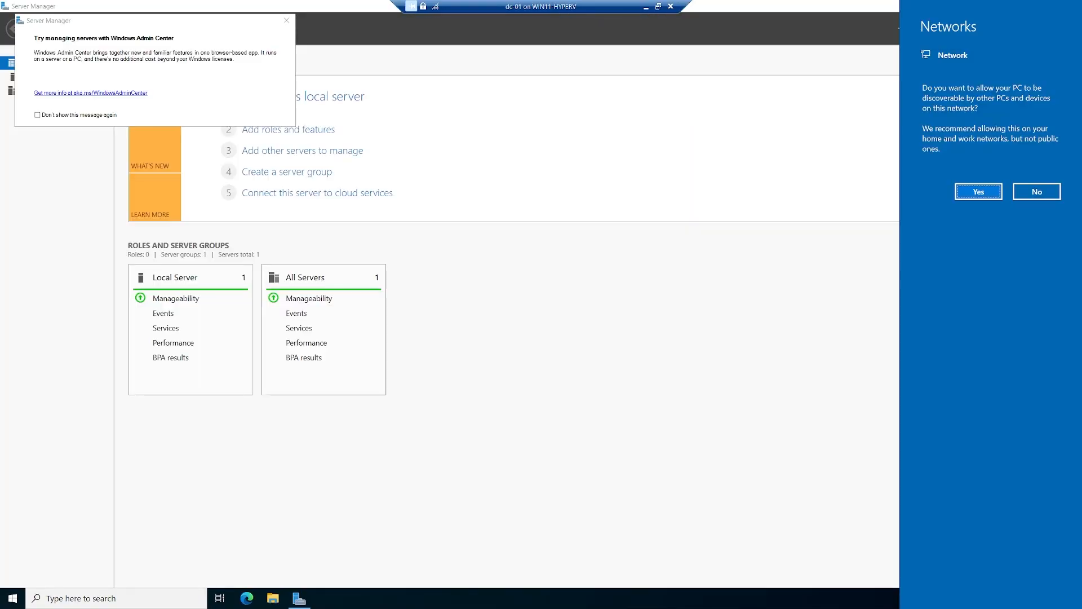
- Open Local Server properties and change the time zone to Eastern Time (UTC-05:00)
{"action": "left_click", "coordinate": [287, 20]}
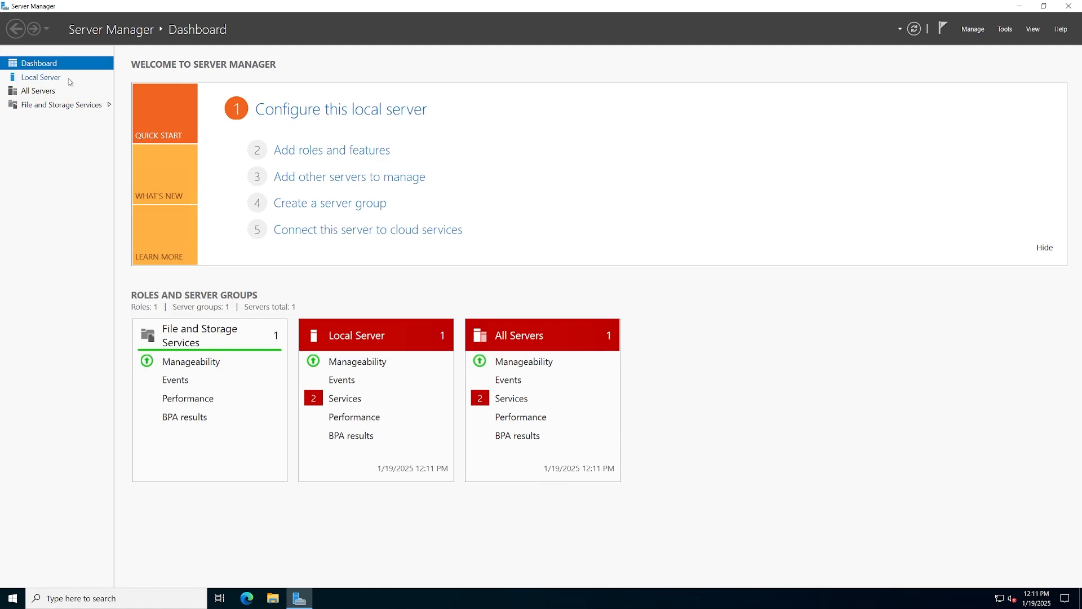
{"action": "left_click", "coordinate": [68, 79]}
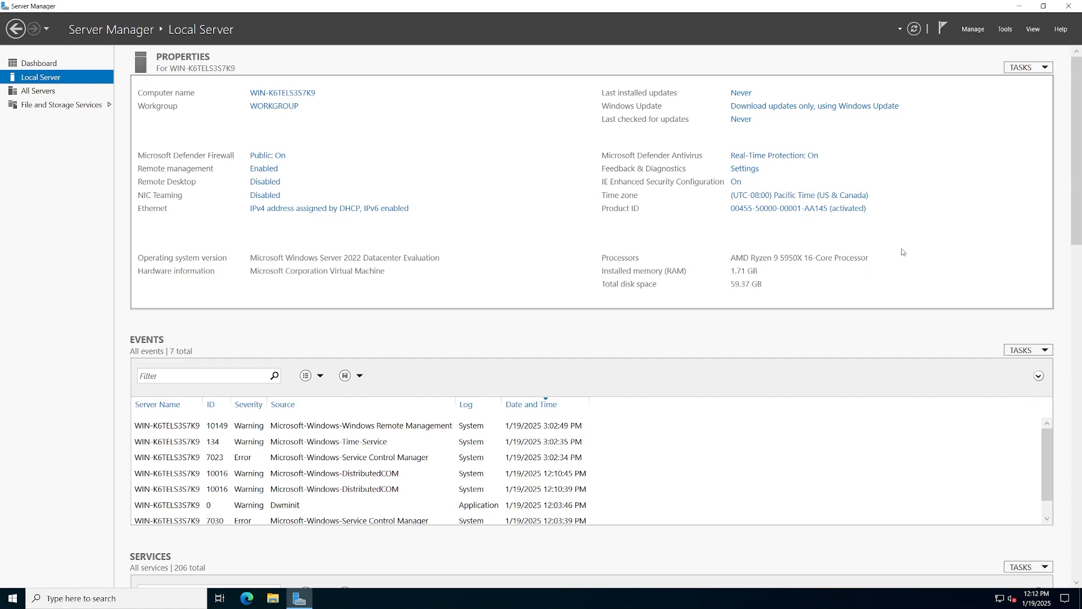
{"action": "left_click", "coordinate": [855, 201]}
{"action": "left_click", "coordinate": [190, 183]}
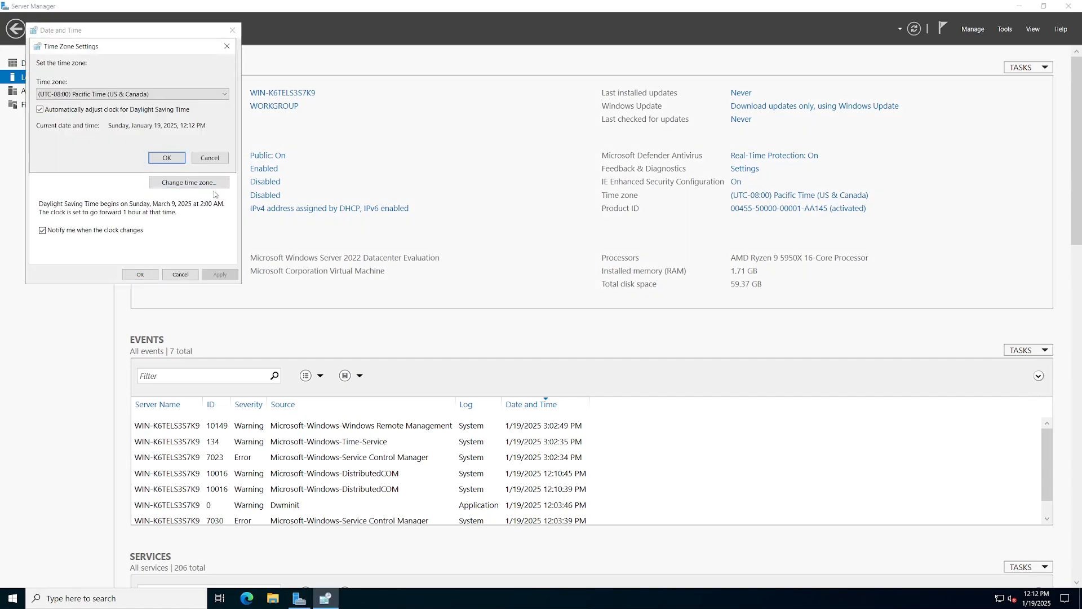
{"action": "left_click", "coordinate": [163, 93]}
{"action": "left_click", "coordinate": [164, 205]}
{"action": "left_click", "coordinate": [169, 160]}
{"action": "left_click", "coordinate": [141, 274]}
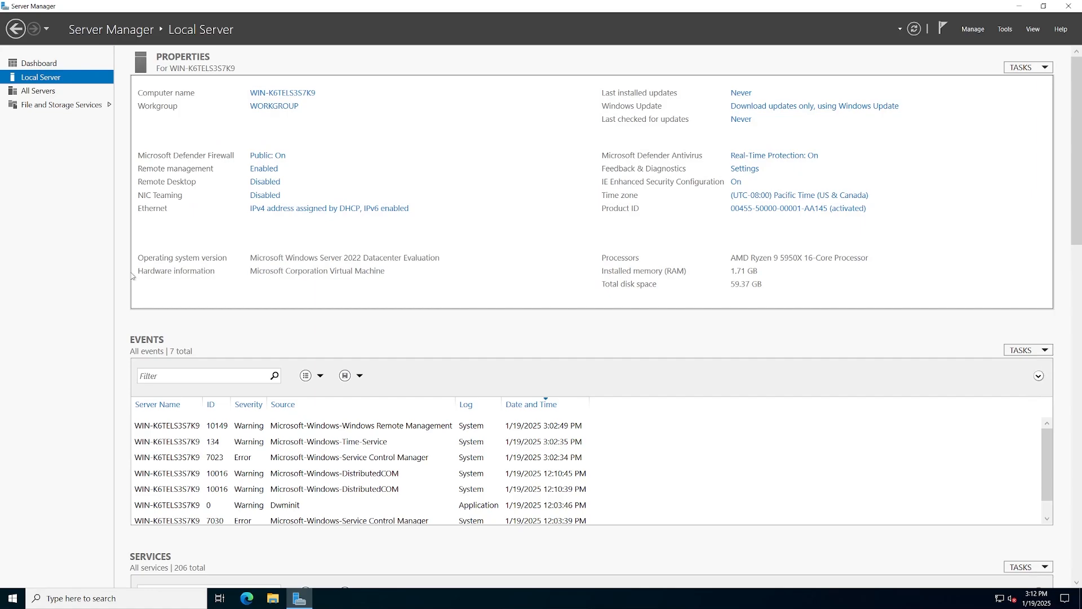
- Open the Ethernet adapter's IPv4 properties and switch to a manually entered IP address
{"action": "left_click", "coordinate": [355, 210]}
{"action": "left_click", "coordinate": [311, 211]}
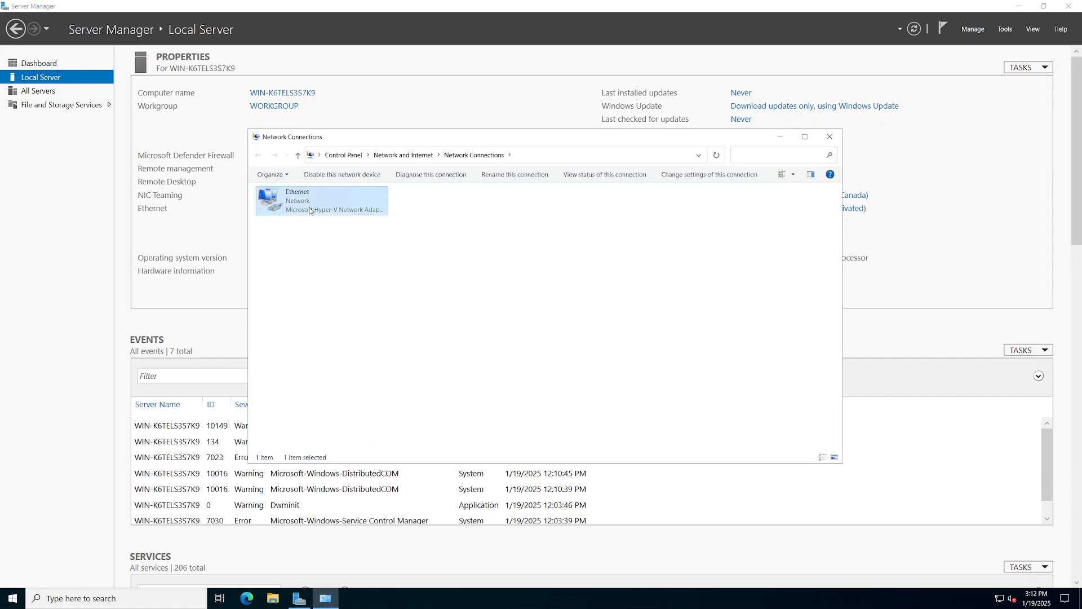
{"action": "right_click", "coordinate": [310, 209]}
{"action": "left_click", "coordinate": [341, 310]}
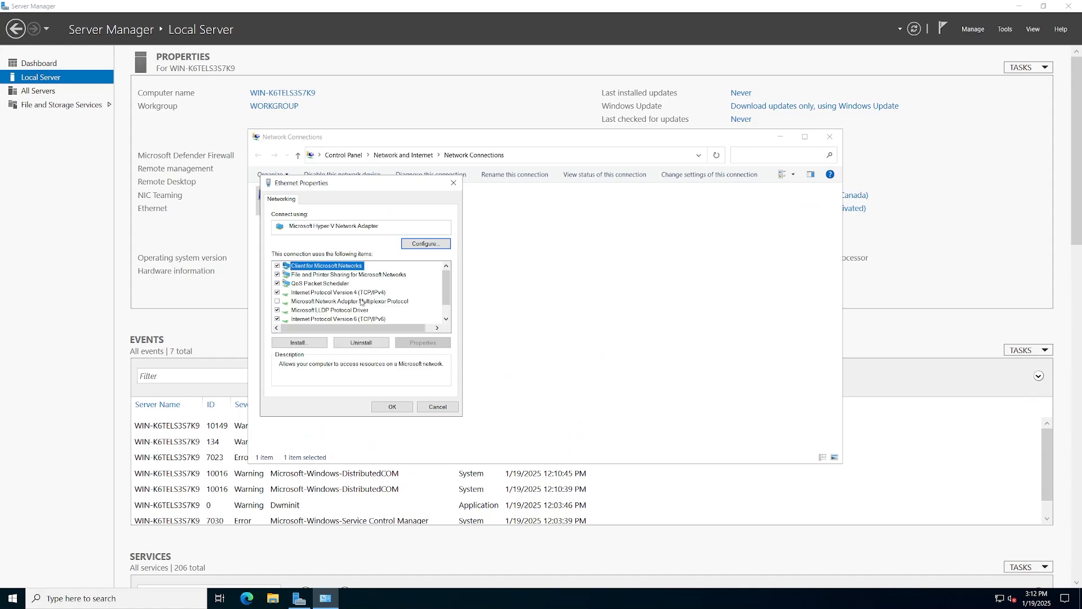
{"action": "left_click", "coordinate": [360, 293]}
{"action": "left_click", "coordinate": [411, 341]}
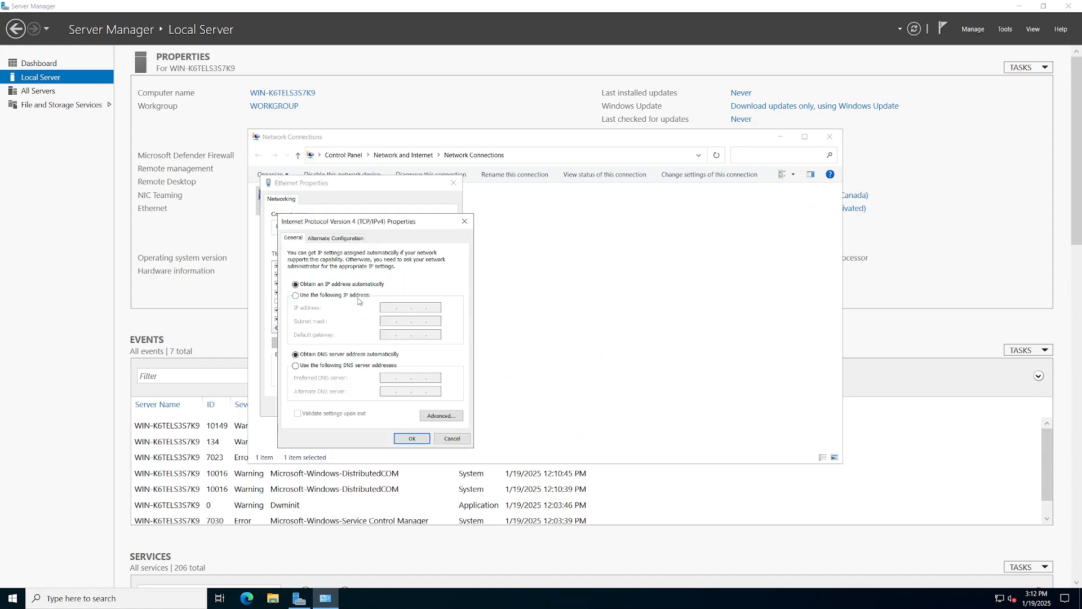
{"action": "left_click", "coordinate": [296, 295]}
- Enter IP 172.20.20.20, mask 255.255.255.0, gateway 172.20.20.254, DNS 172.20.20.20, and save
{"action": "type", "text": "172 . "}
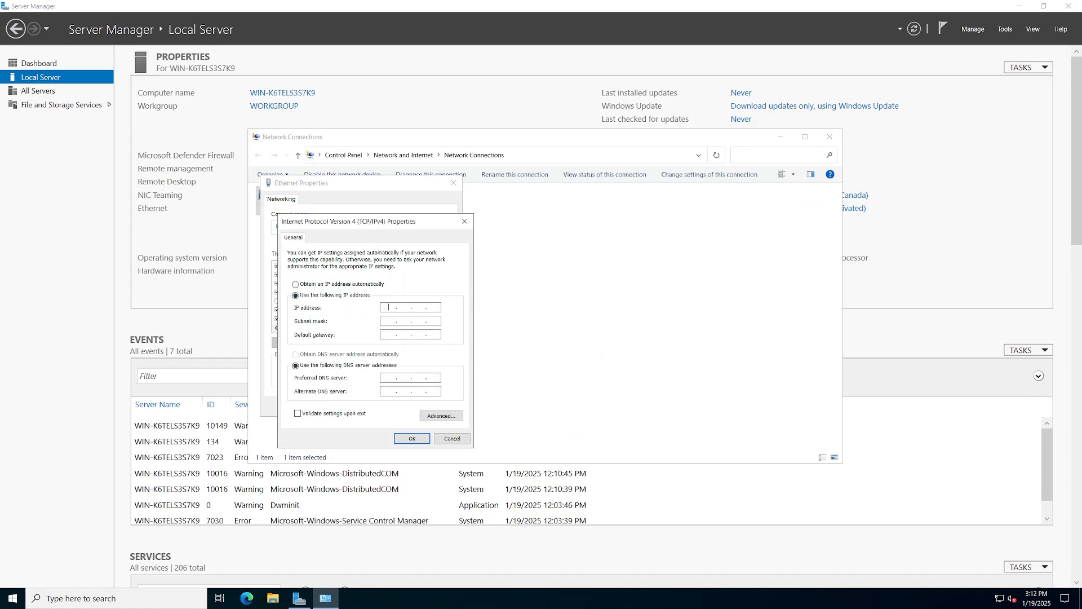
{"action": "type", "text": "20 . 20 . 20"}
{"action": "key", "text": "Tab"}
{"action": "type", "text": "255 . 255 . 255"}
{"action": "key", "text": "Tab"}
{"action": "type", "text": "172 . 20 . 20 . 254"}
{"action": "key", "text": "Tab"}
{"action": "key", "text": "Tab"}
{"action": "type", "text": "172.20.20"}
{"action": "left_click", "coordinate": [405, 439]}
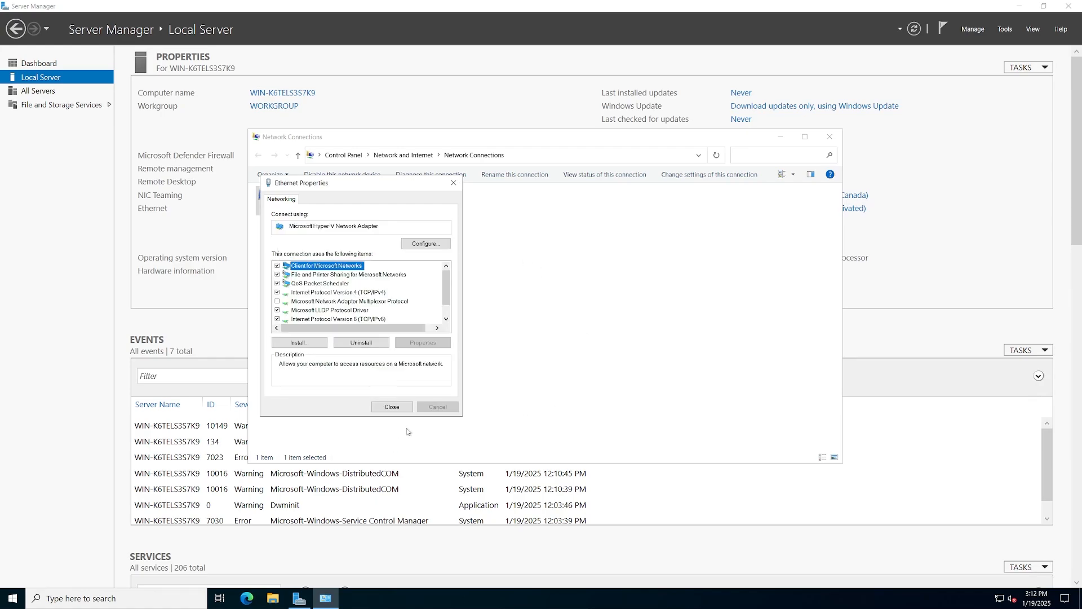
{"action": "left_click", "coordinate": [393, 408]}
{"action": "left_click", "coordinate": [446, 387]}
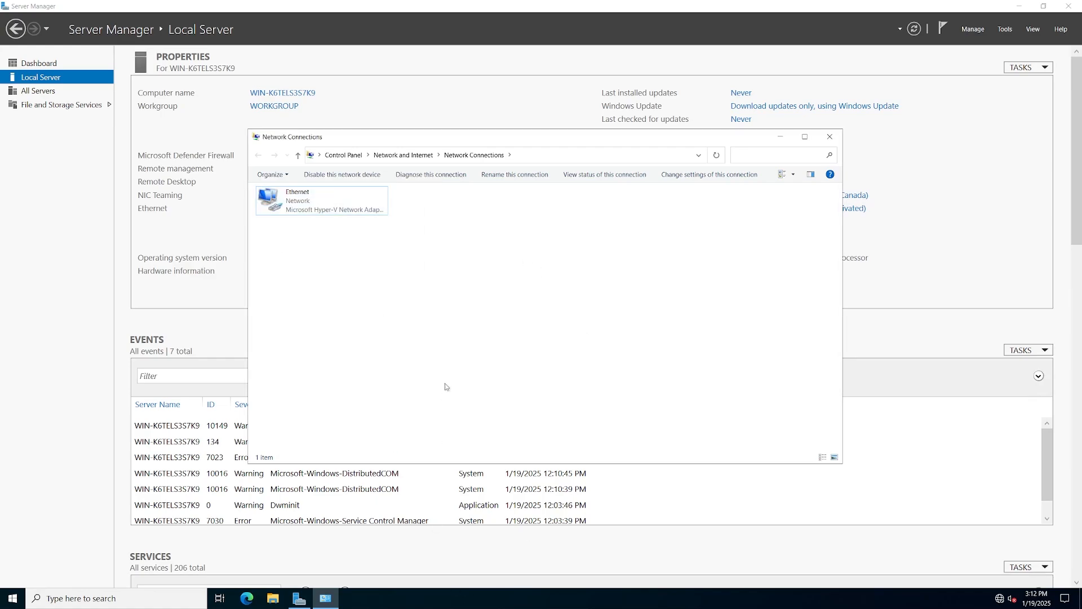
- Close Network Connections and allow Remote Desktop connections to dc-01, applying the change
{"action": "left_click", "coordinate": [835, 142]}
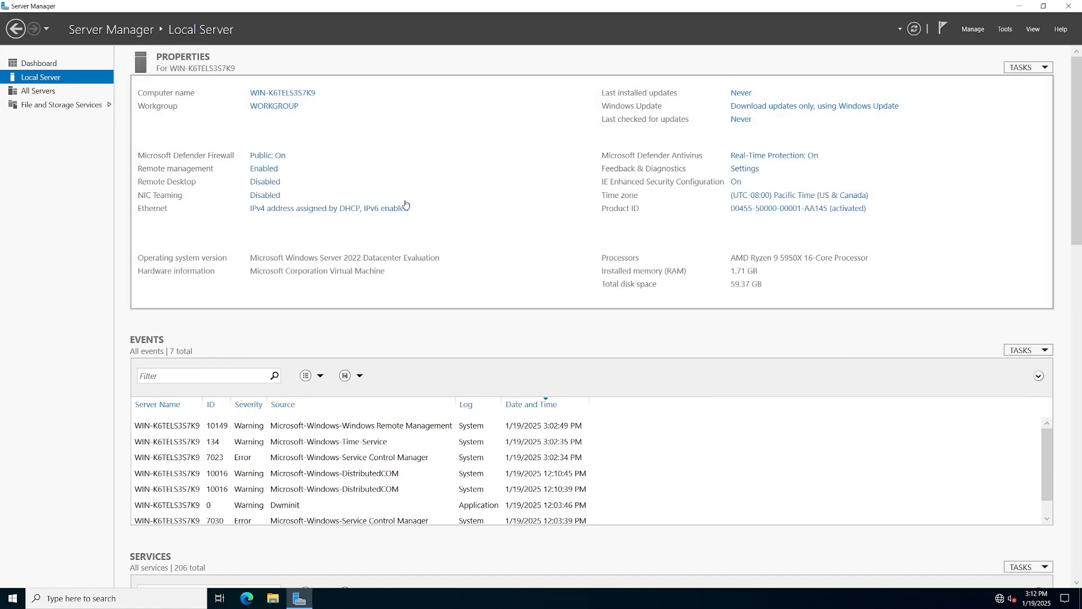
{"action": "left_click", "coordinate": [265, 181]}
{"action": "left_click_drag", "start_coordinate": [232, 64], "coordinate": [502, 72]}
{"action": "left_click", "coordinate": [418, 227]}
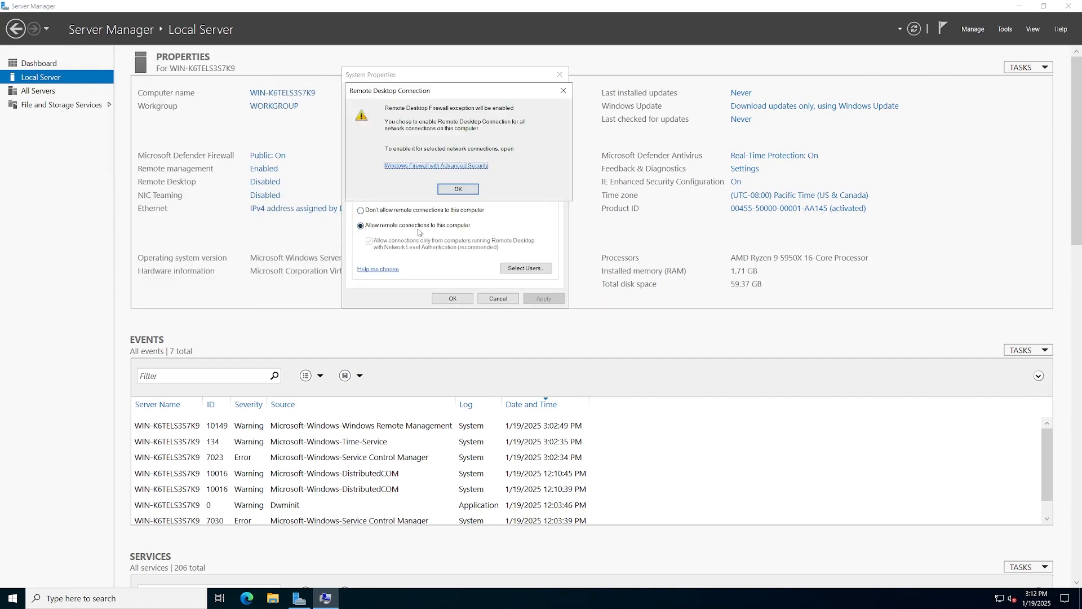
{"action": "left_click", "coordinate": [468, 189]}
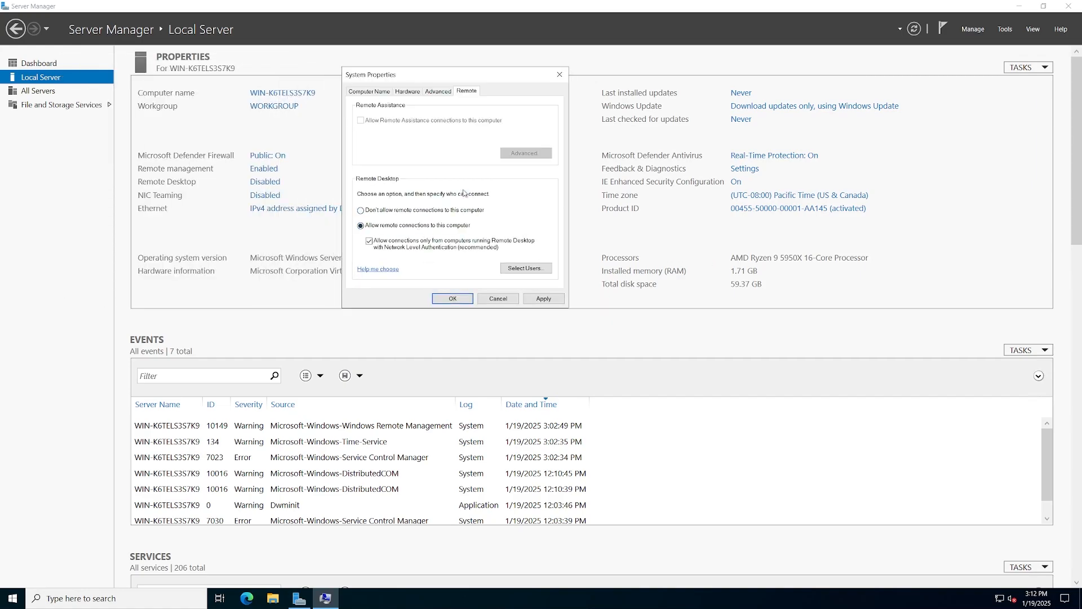
{"action": "left_click", "coordinate": [558, 300]}
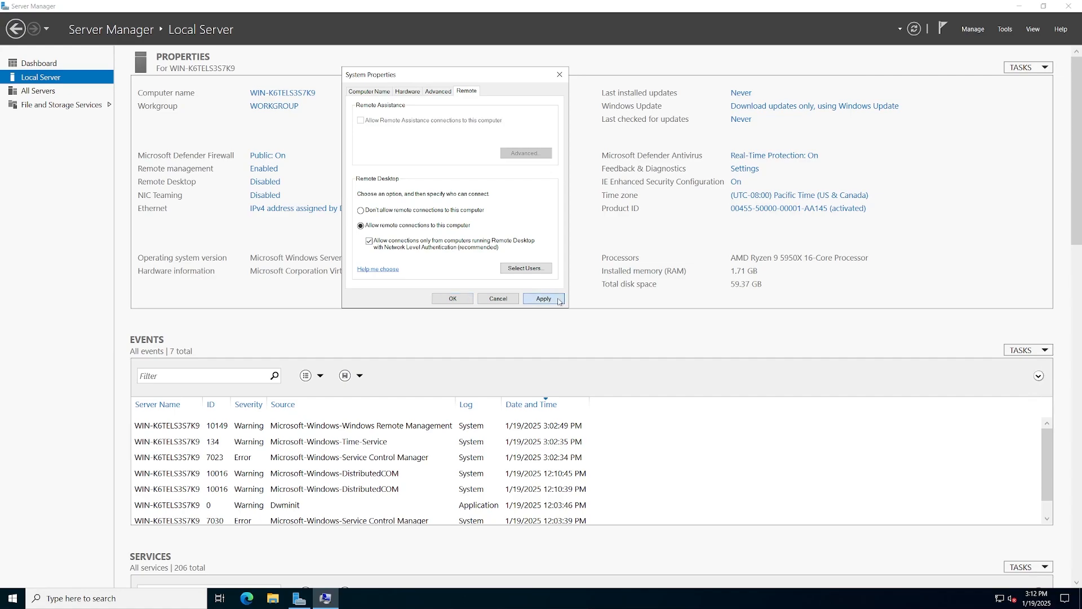
{"action": "left_click", "coordinate": [453, 299]}
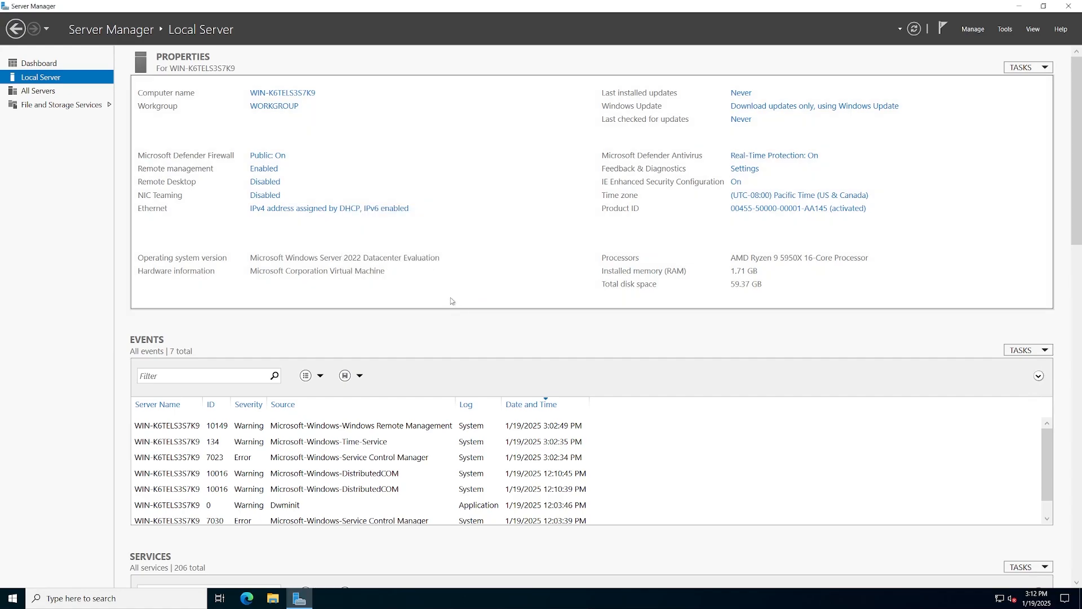
- Rename the computer to dc-01 and restart the server now
{"action": "left_click", "coordinate": [307, 92]}
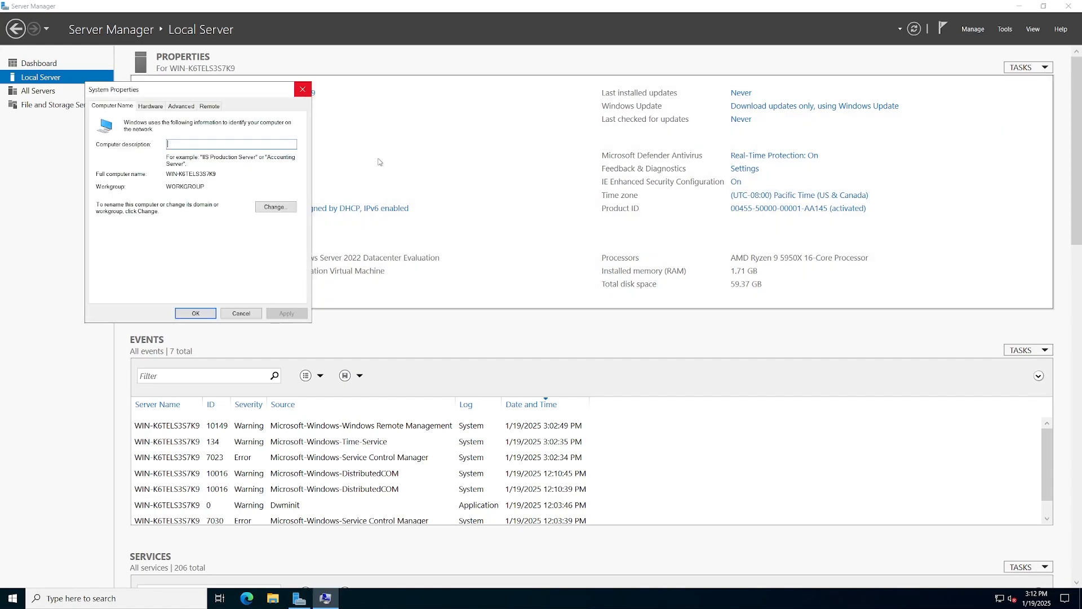
{"action": "left_click", "coordinate": [273, 206]}
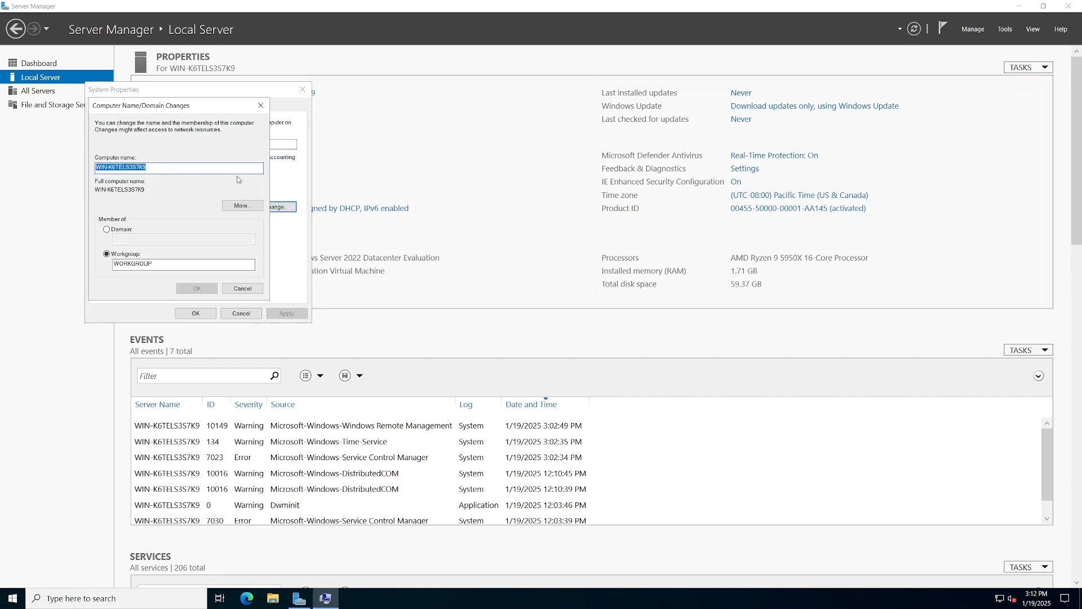
{"action": "type", "text": "dc-01"}
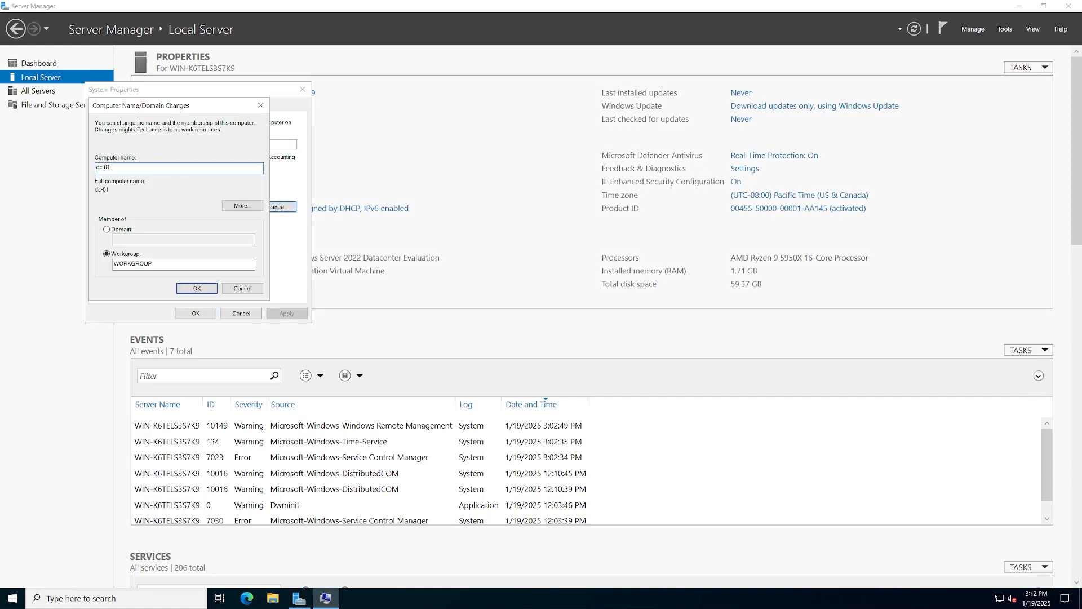
{"action": "left_click", "coordinate": [197, 289]}
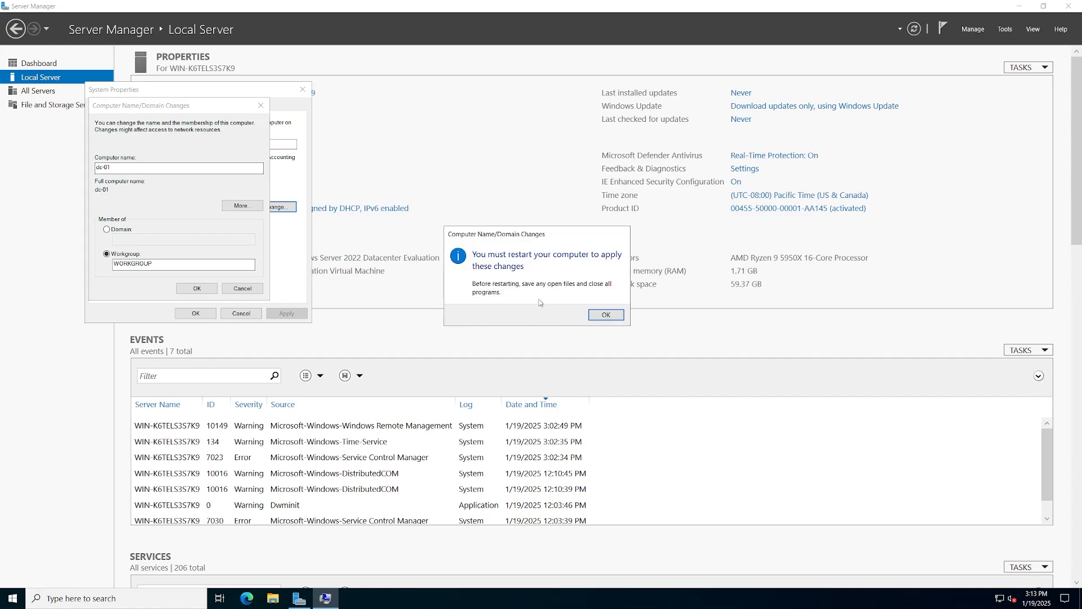
{"action": "left_click", "coordinate": [605, 314]}
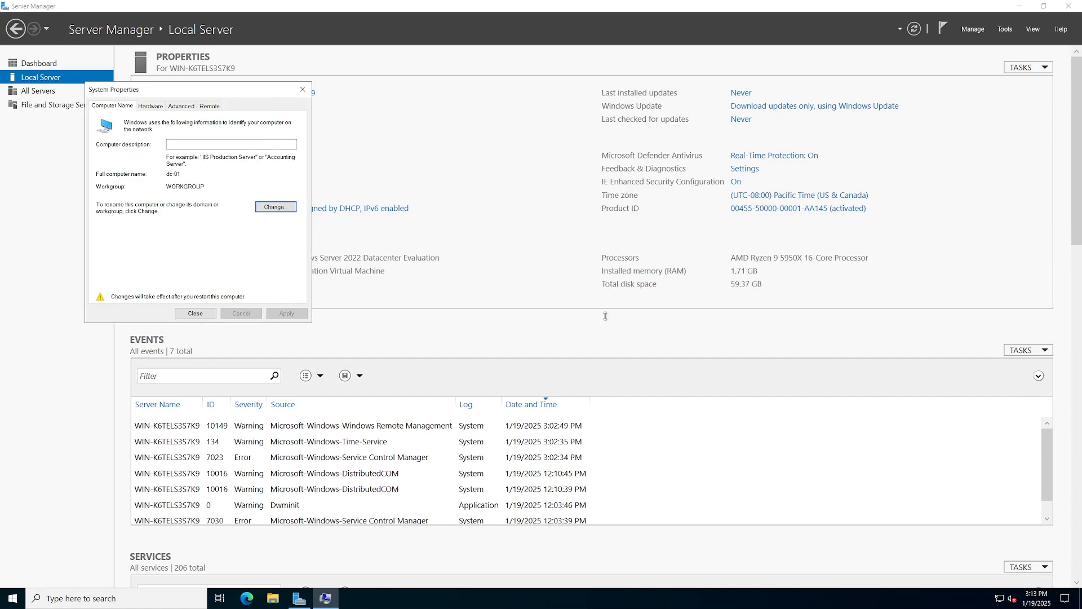
{"action": "left_click", "coordinate": [191, 314]}
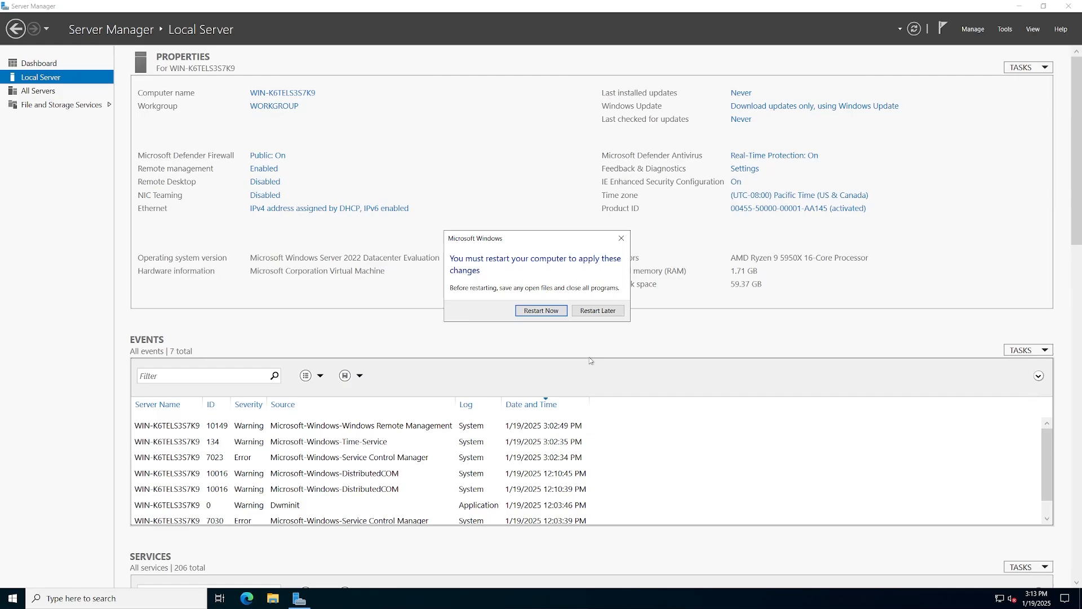
{"action": "left_click", "coordinate": [542, 313]}
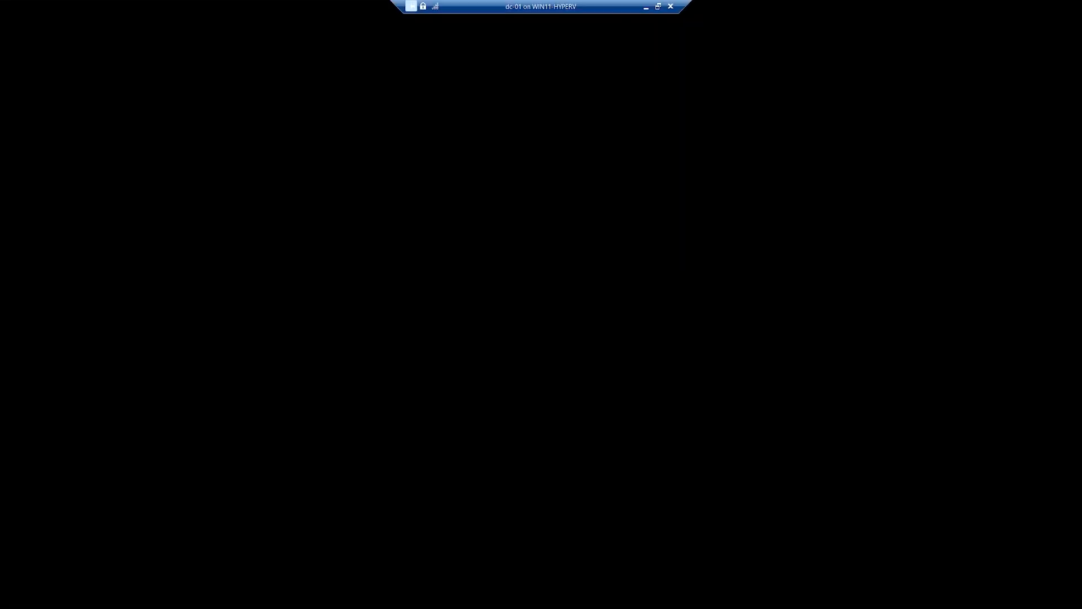
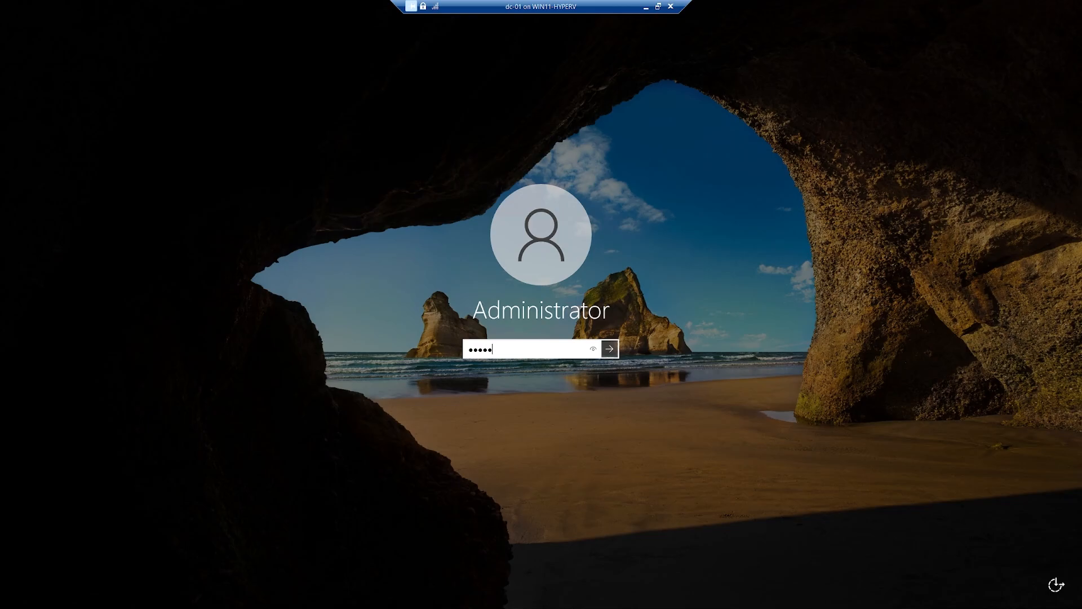
- Sign back in as Administrator and open Local Server to confirm the dc-01 name
{"action": "key", "text": "Return"}
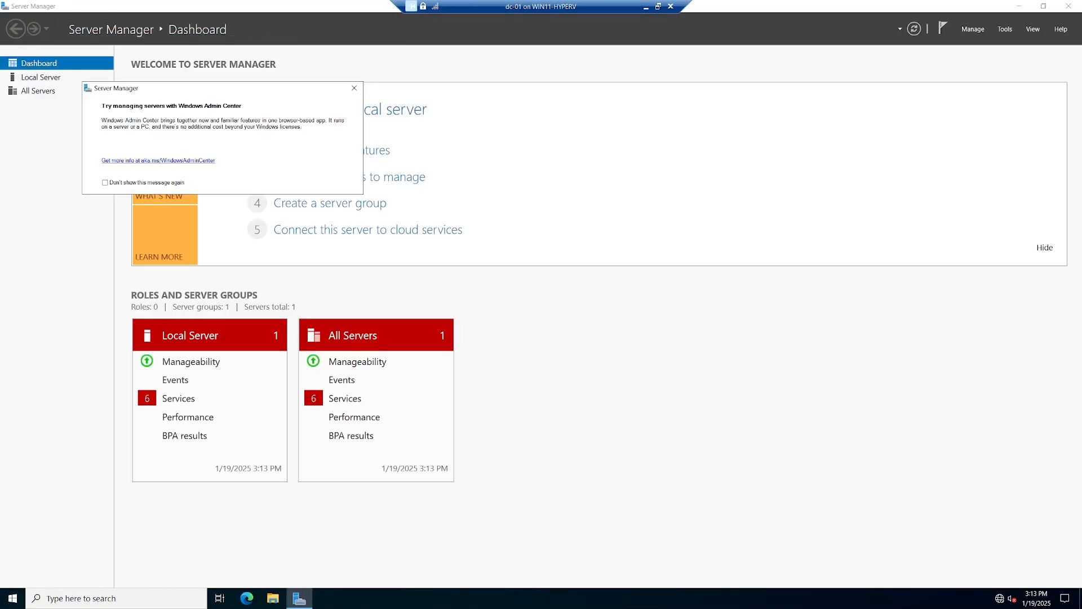
{"action": "left_click", "coordinate": [263, 79]}
{"action": "left_click", "coordinate": [51, 78]}
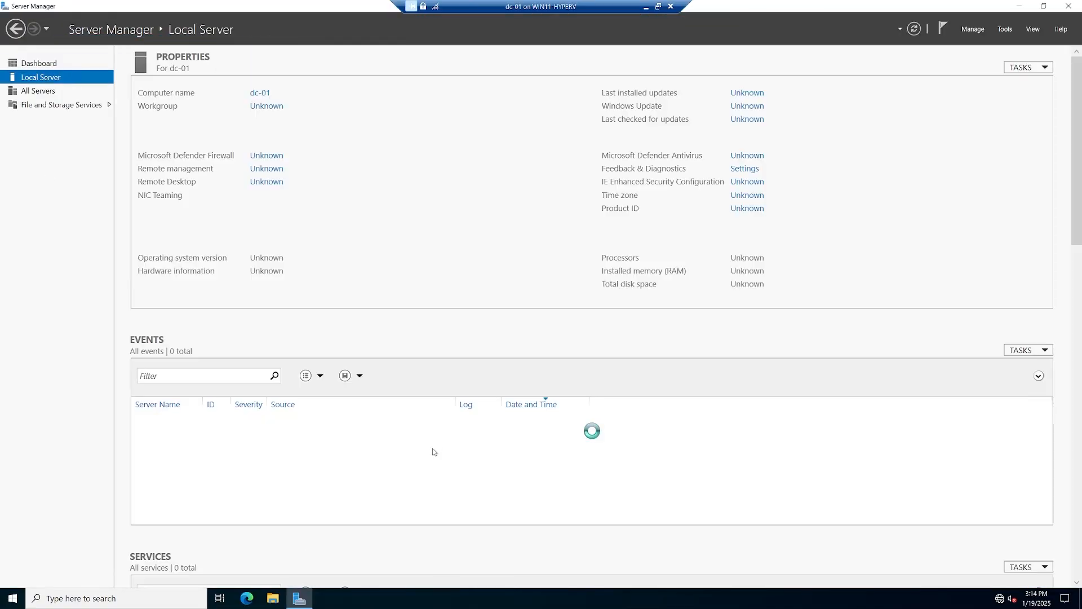